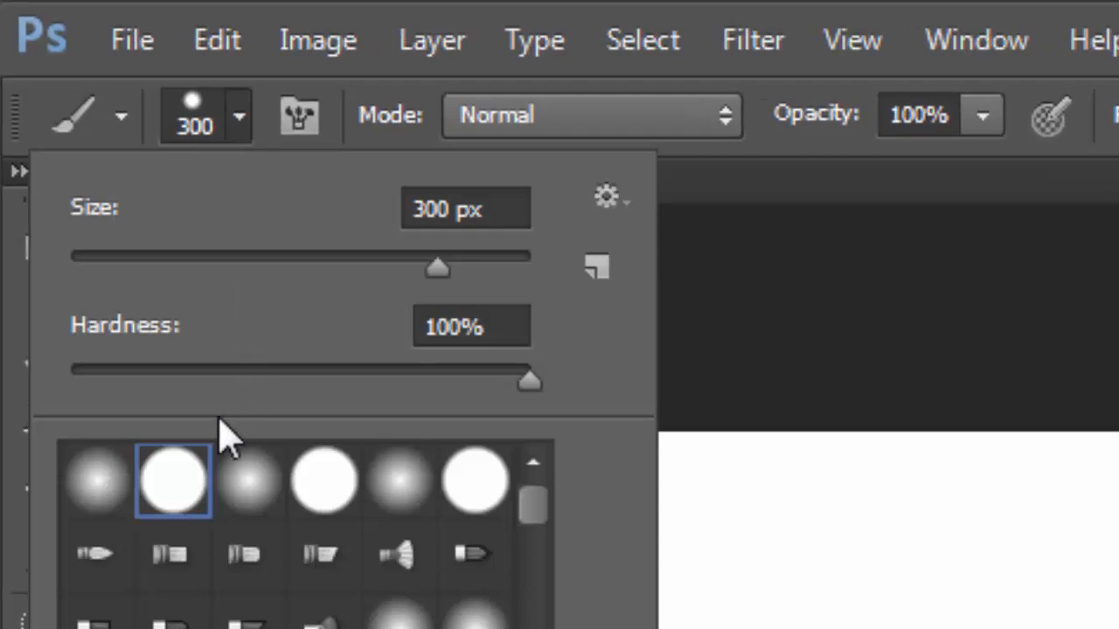
- Choose the hard round brush tip and set its size to 162 px with 100% hardness
left_click(321, 500)
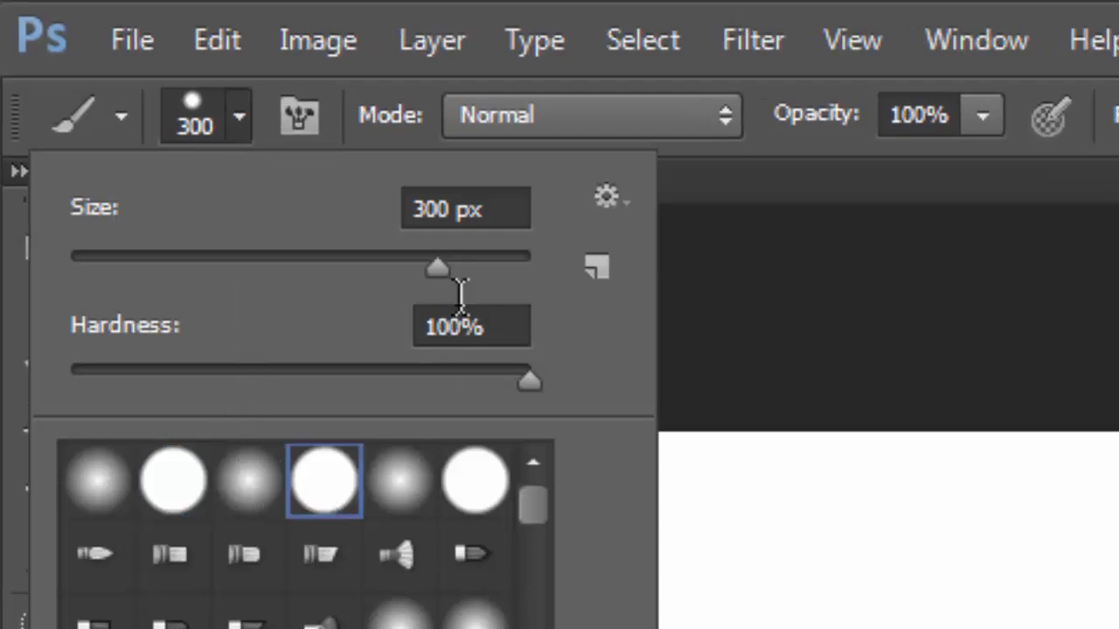
left_click_drag(440, 269, 373, 272)
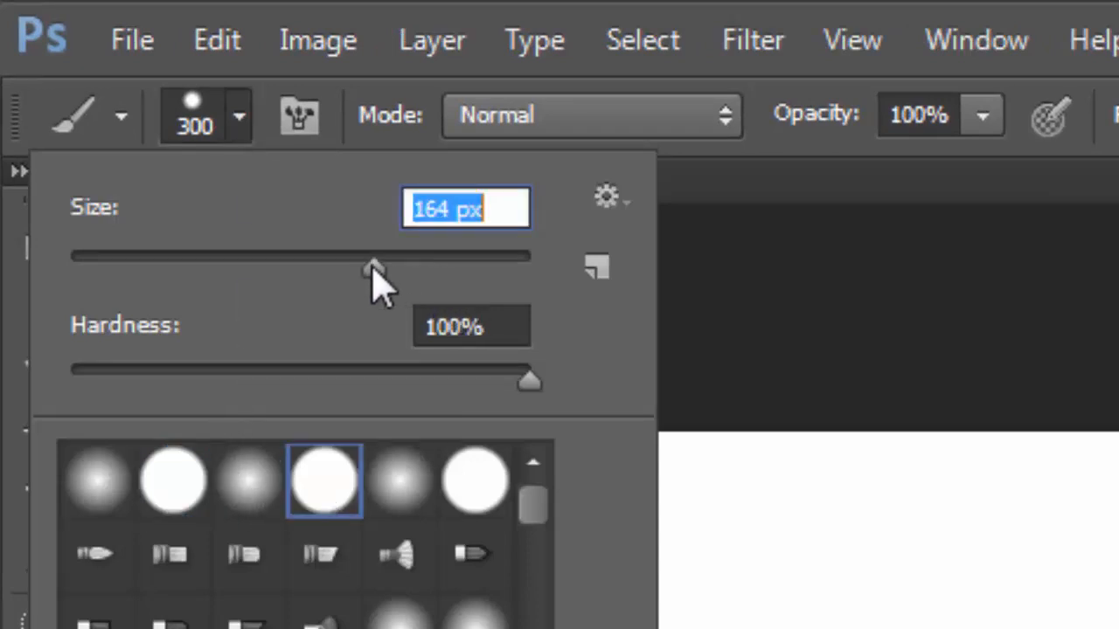
mouse_move(524, 381)
left_mouse_down()
mouse_move(450, 391)
mouse_move(529, 389)
left_mouse_up()
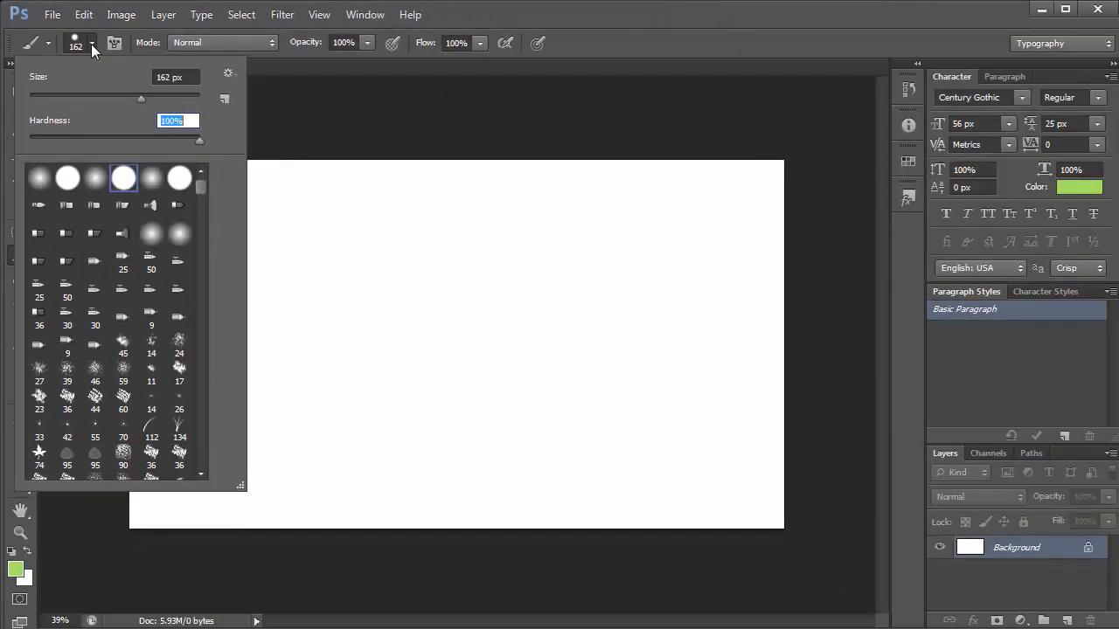
left_click(239, 115)
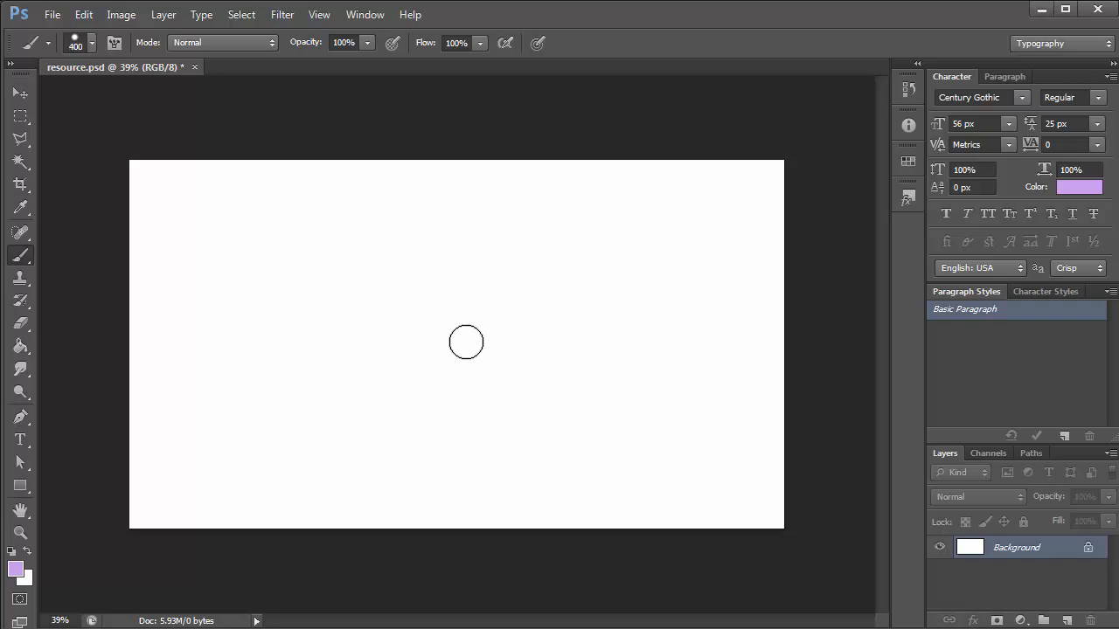
- Enlarge the brush to 500 px and shrink it again in repeated steps
key("bracketright")
key("bracketright")
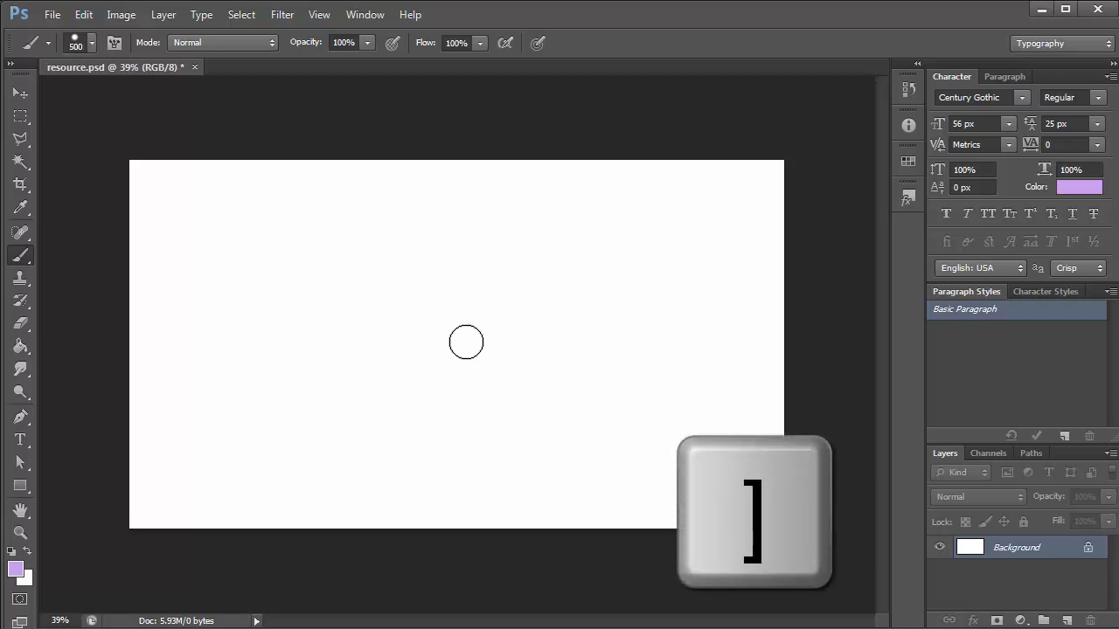
key("bracketleft")
key("bracketleft")
key("bracketleft")
key("bracketleft")
key("bracketleft")
key("bracketleft")
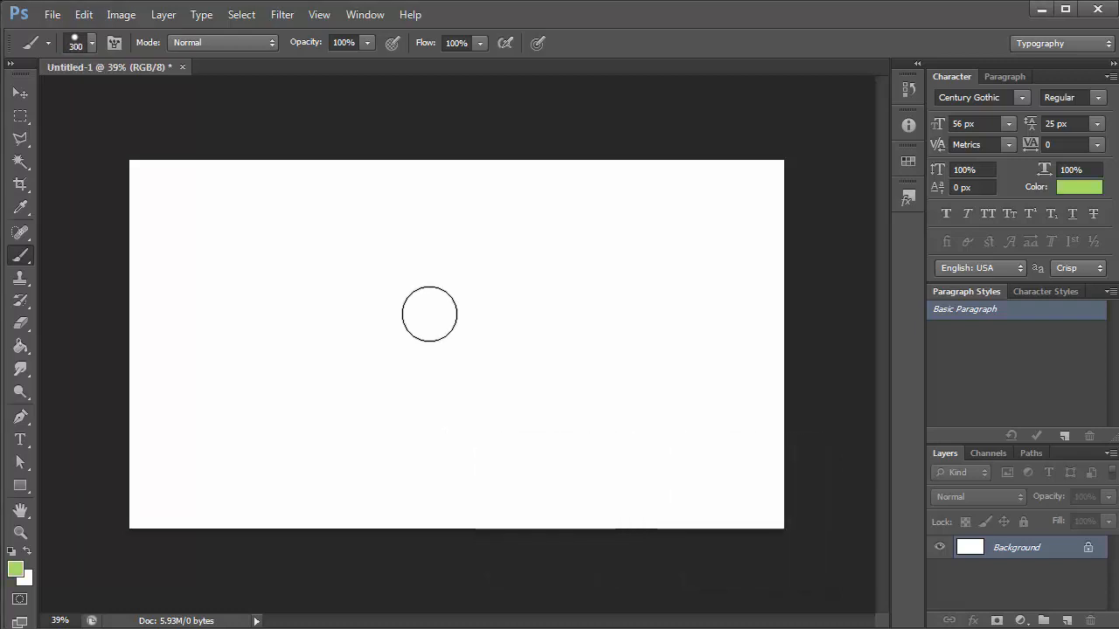
- Paint a large green area across the middle of the background with the 300 px brush, and add a new layer with default settings
mouse_move(294, 367)
left_mouse_down()
mouse_move(423, 393)
mouse_move(638, 281)
mouse_move(654, 354)
mouse_move(690, 422)
mouse_move(642, 412)
mouse_move(461, 281)
mouse_move(396, 258)
mouse_move(252, 363)
mouse_move(275, 370)
mouse_move(448, 341)
mouse_move(334, 357)
mouse_move(295, 341)
mouse_move(277, 274)
mouse_move(357, 245)
mouse_move(489, 301)
mouse_move(617, 253)
mouse_move(702, 294)
mouse_move(720, 353)
mouse_move(670, 406)
mouse_move(595, 391)
mouse_move(517, 344)
mouse_move(441, 391)
mouse_move(360, 413)
mouse_move(293, 394)
mouse_move(245, 349)
mouse_move(241, 303)
mouse_move(277, 264)
mouse_move(340, 252)
mouse_move(562, 297)
mouse_move(669, 304)
mouse_move(718, 374)
mouse_move(690, 408)
mouse_move(695, 419)
mouse_move(709, 389)
mouse_move(701, 348)
mouse_move(651, 327)
mouse_move(657, 349)
mouse_move(571, 391)
mouse_move(359, 400)
mouse_move(321, 379)
mouse_move(628, 388)
mouse_move(655, 301)
mouse_move(623, 278)
mouse_move(513, 285)
mouse_move(358, 263)
left_mouse_up()
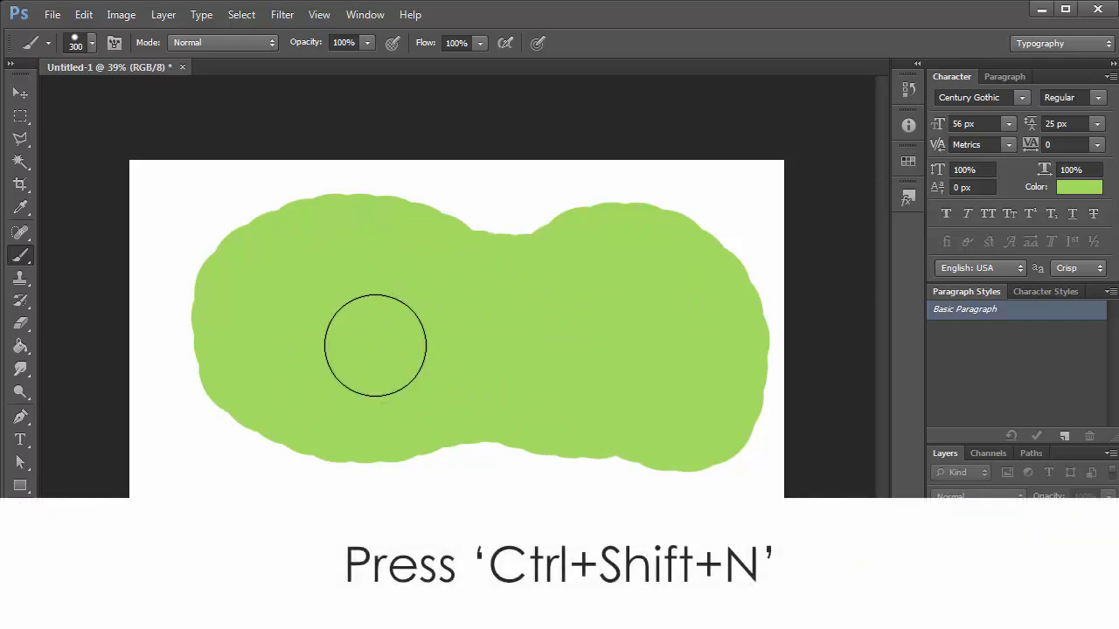
key("ctrl+shift+n")
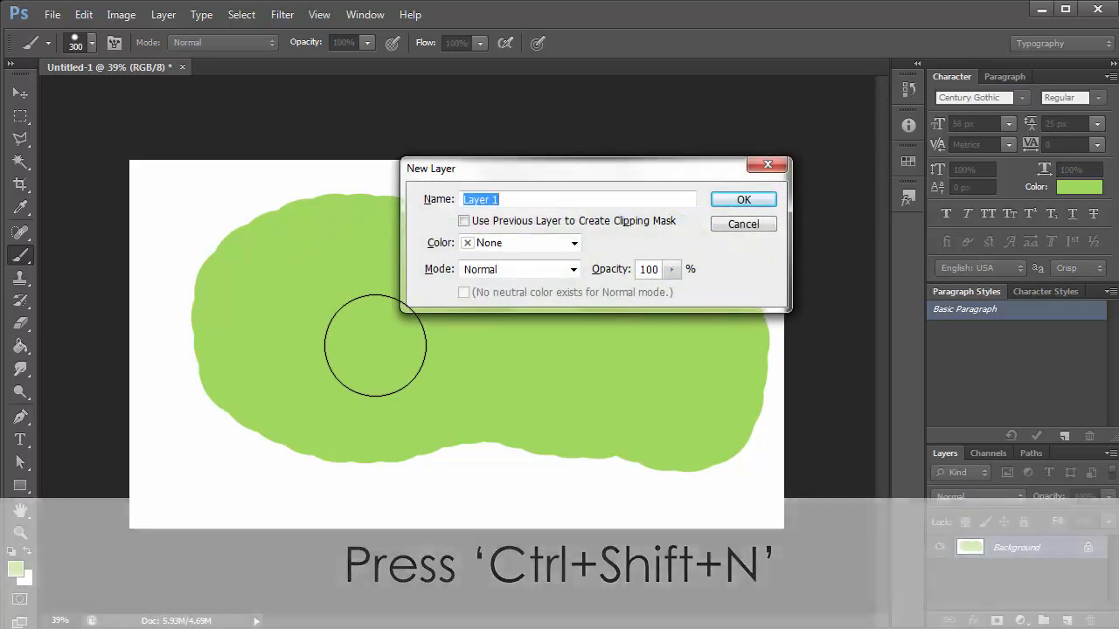
key("Return")
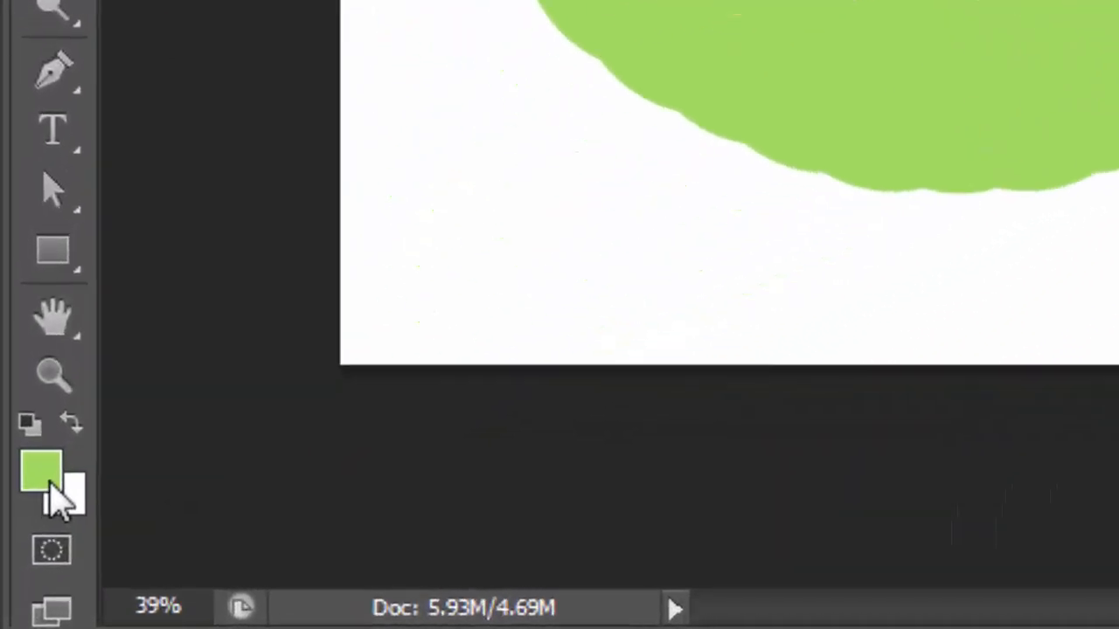
- Set the foreground color to blue 5e8ed7 and paint over the whole canvas on the new layer
left_click(49, 489)
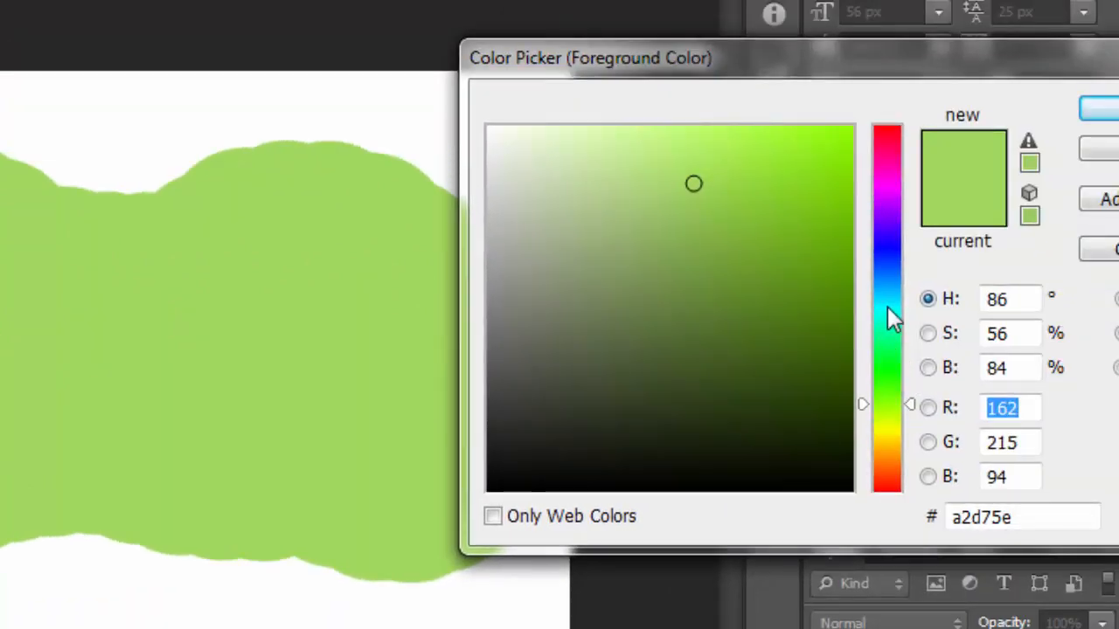
left_click_drag(888, 306, 889, 272)
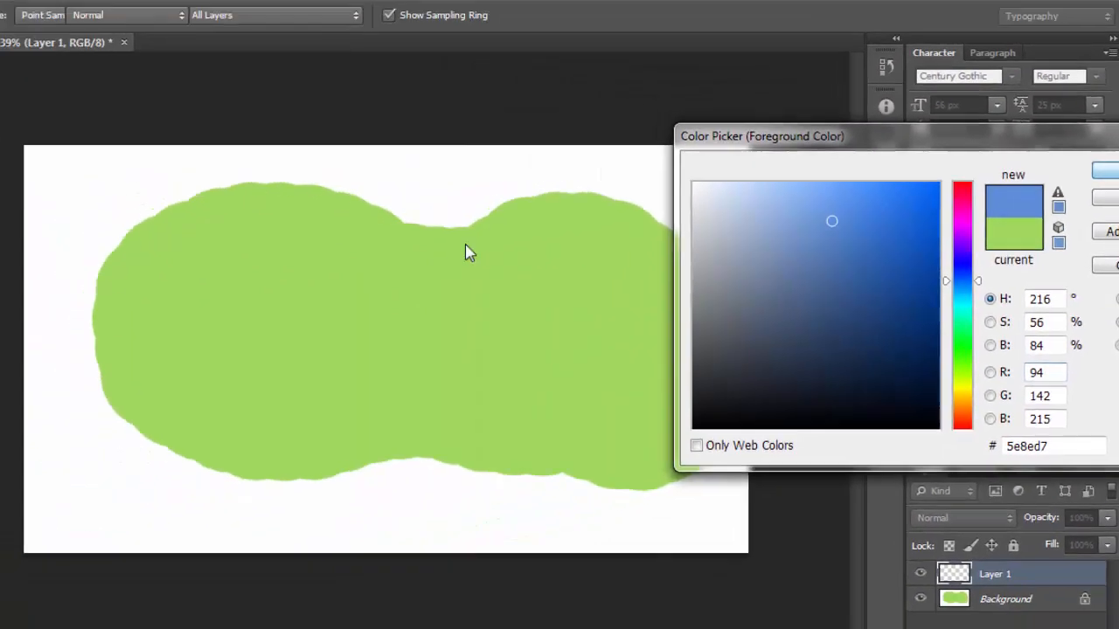
key("Return")
mouse_move(185, 269)
left_mouse_down()
mouse_move(166, 239)
mouse_move(30, 279)
left_mouse_up()
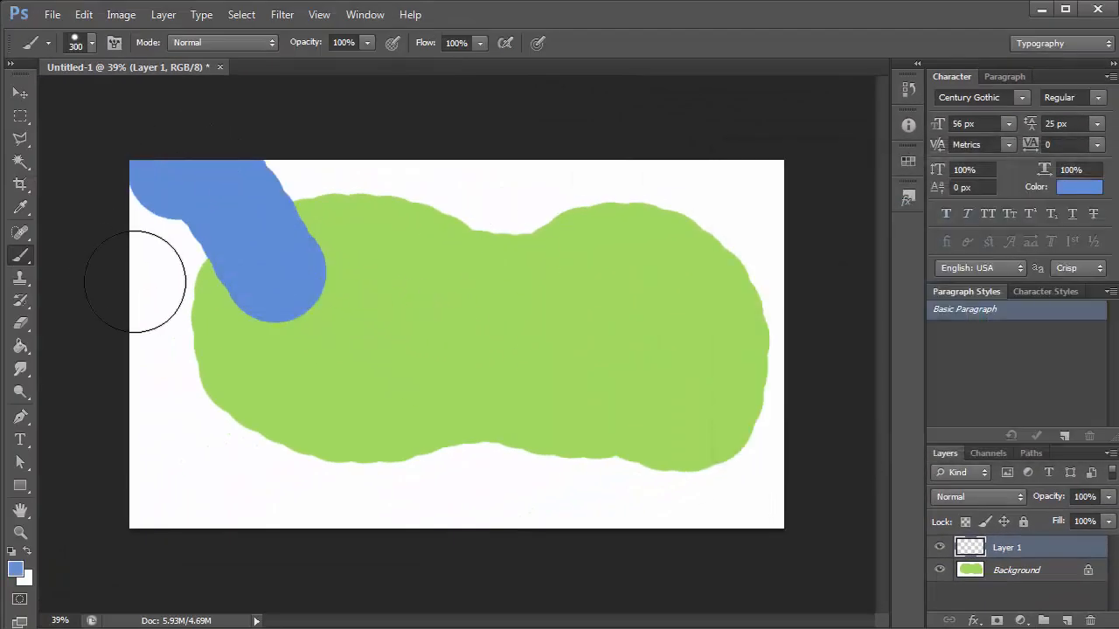
mouse_move(135, 282)
left_mouse_down()
mouse_move(154, 209)
mouse_move(156, 365)
mouse_move(203, 268)
mouse_move(147, 489)
mouse_move(182, 537)
mouse_move(143, 394)
mouse_move(246, 495)
mouse_move(261, 487)
mouse_move(196, 441)
mouse_move(189, 407)
mouse_move(354, 482)
mouse_move(543, 450)
mouse_move(509, 493)
mouse_move(362, 502)
mouse_move(600, 505)
mouse_move(740, 488)
mouse_move(608, 511)
mouse_move(582, 480)
mouse_move(812, 485)
mouse_move(814, 353)
mouse_move(790, 199)
mouse_move(768, 525)
mouse_move(784, 234)
mouse_move(738, 181)
mouse_move(573, 174)
mouse_move(669, 182)
mouse_move(769, 240)
mouse_move(606, 145)
mouse_move(511, 186)
mouse_move(490, 207)
mouse_move(397, 149)
mouse_move(300, 161)
mouse_move(250, 205)
mouse_move(249, 241)
mouse_move(356, 157)
mouse_move(412, 199)
mouse_move(592, 184)
mouse_move(431, 219)
mouse_move(328, 198)
mouse_move(243, 278)
mouse_move(237, 307)
mouse_move(361, 215)
mouse_move(356, 241)
mouse_move(217, 316)
mouse_move(226, 389)
mouse_move(300, 451)
mouse_move(242, 422)
mouse_move(217, 320)
mouse_move(303, 430)
mouse_move(382, 455)
mouse_move(658, 477)
mouse_move(758, 394)
mouse_move(730, 266)
mouse_move(646, 239)
mouse_move(460, 276)
mouse_move(338, 281)
mouse_move(293, 339)
mouse_move(445, 410)
mouse_move(613, 423)
mouse_move(697, 383)
mouse_move(692, 324)
mouse_move(400, 311)
mouse_move(652, 361)
mouse_move(614, 371)
left_mouse_up()
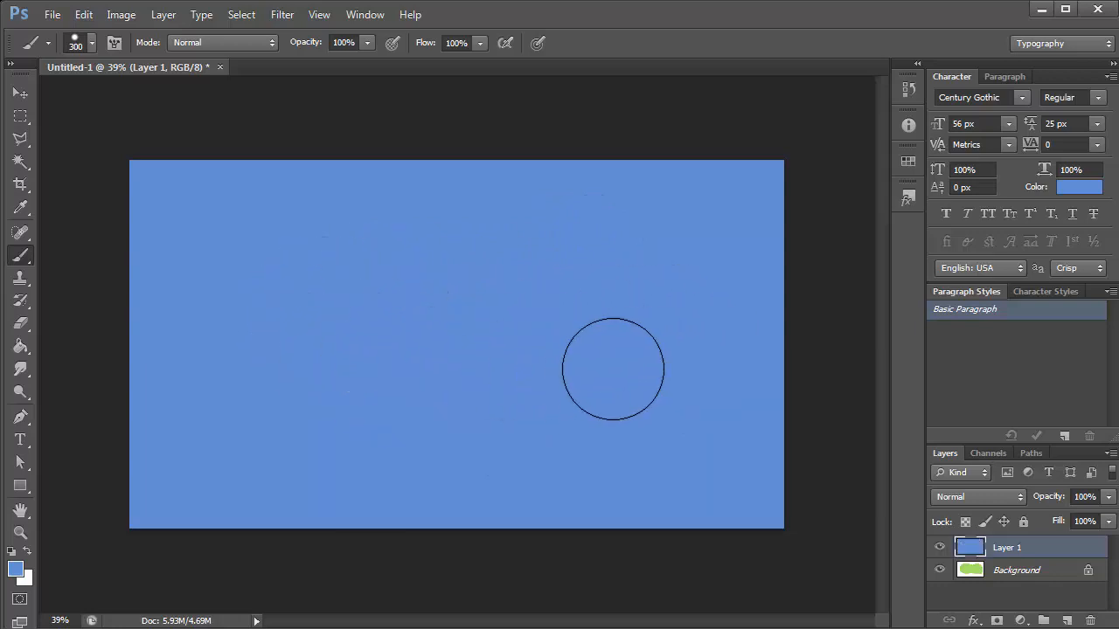
- Change the foreground color to light purple caa2ec
left_click(18, 572)
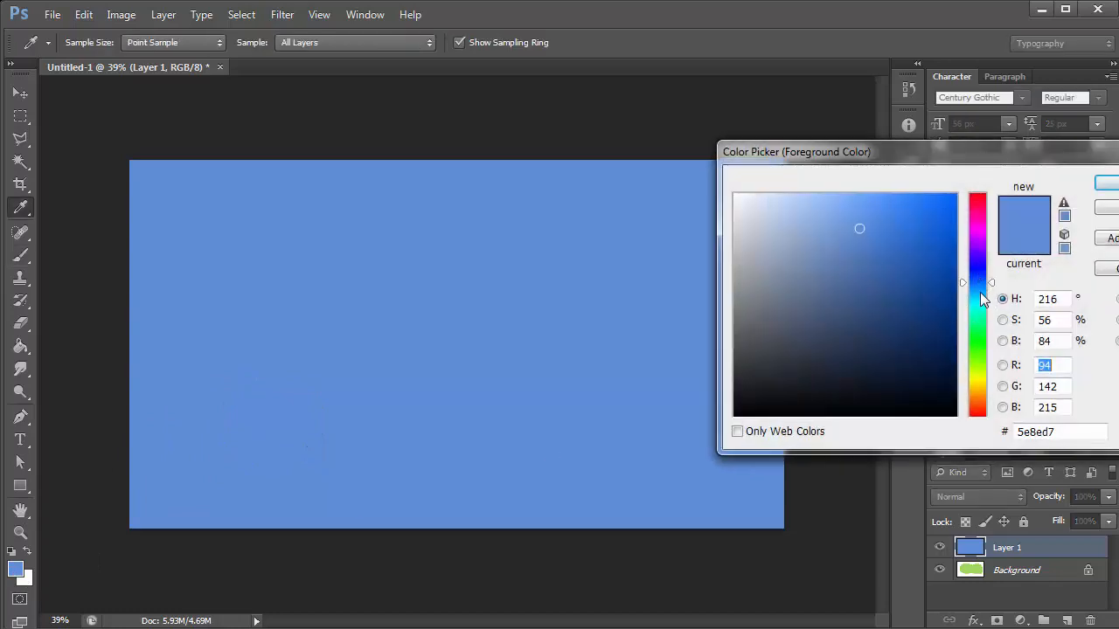
left_click_drag(980, 261, 980, 249)
left_click_drag(796, 209, 803, 210)
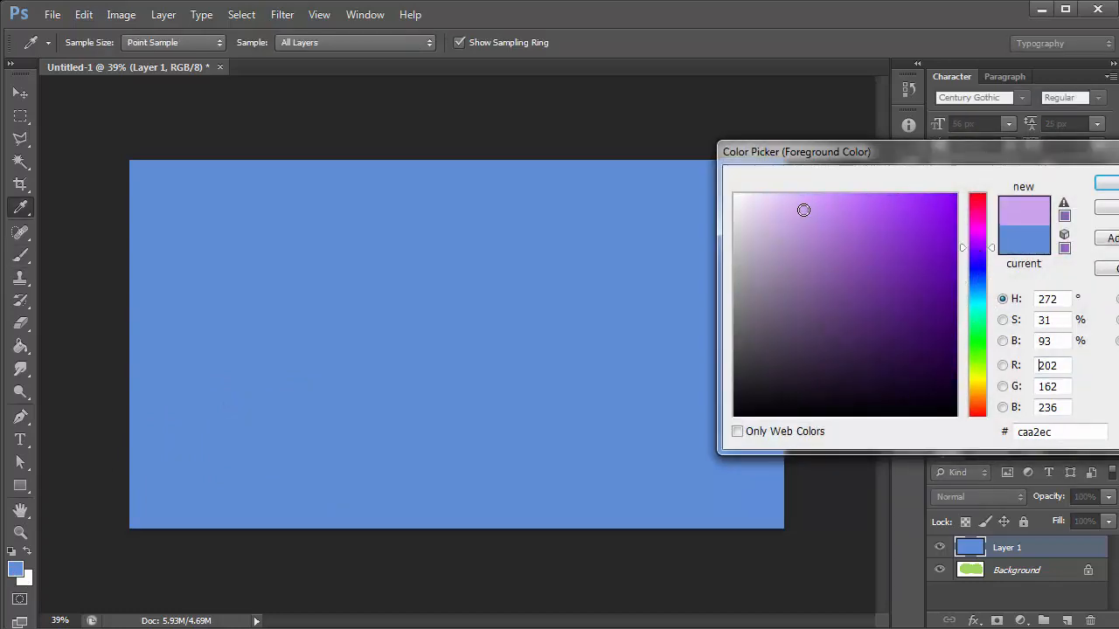
key("Return")
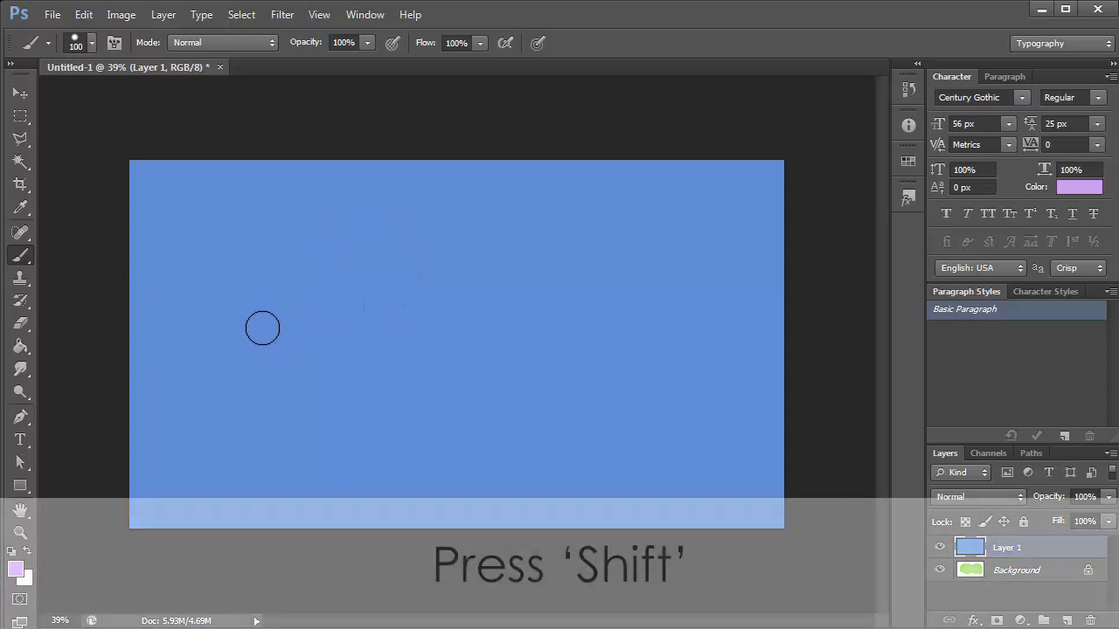
- Paint a grid of two nearly horizontal and three nearly vertical straight purple lines on Layer 1 with the 100 px brush
left_click(262, 328)
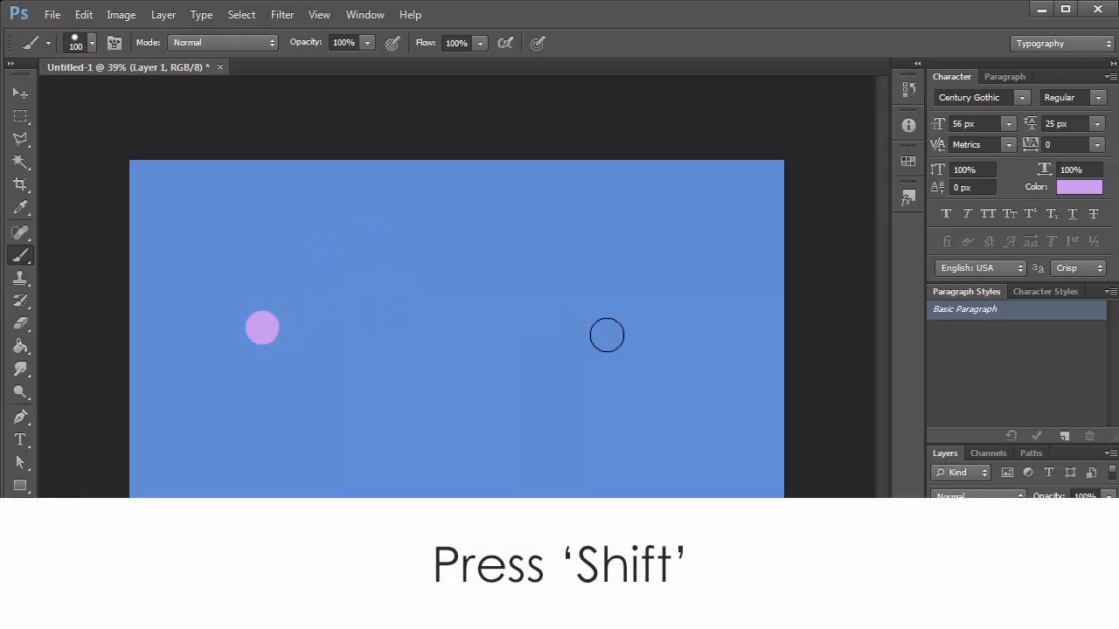
left_click(606, 335, "shift")
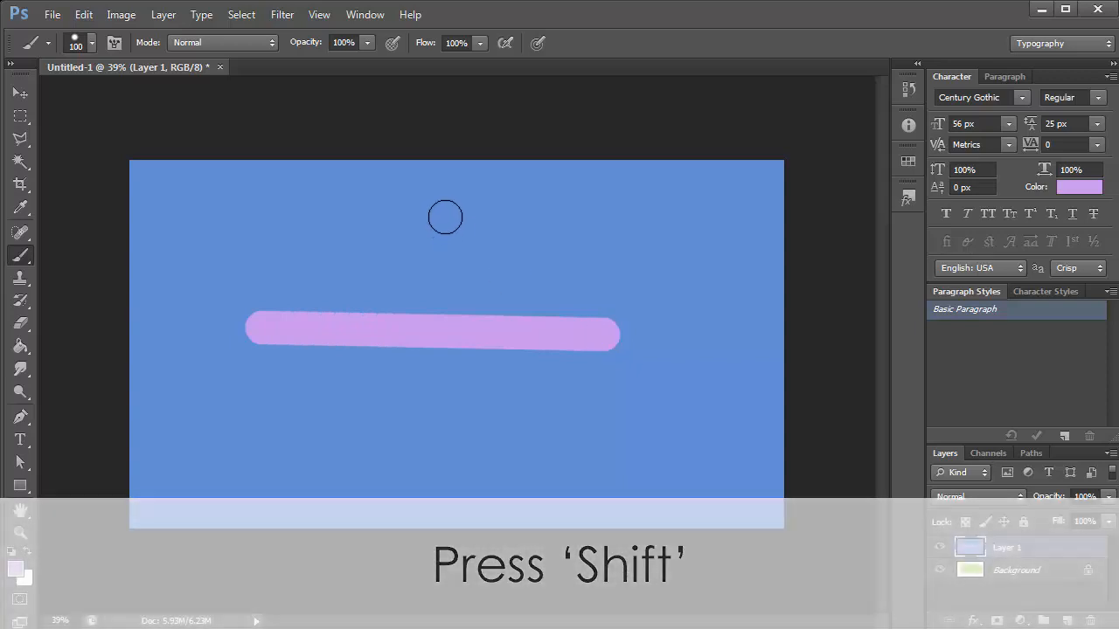
left_click(265, 244)
left_click(593, 252, "shift")
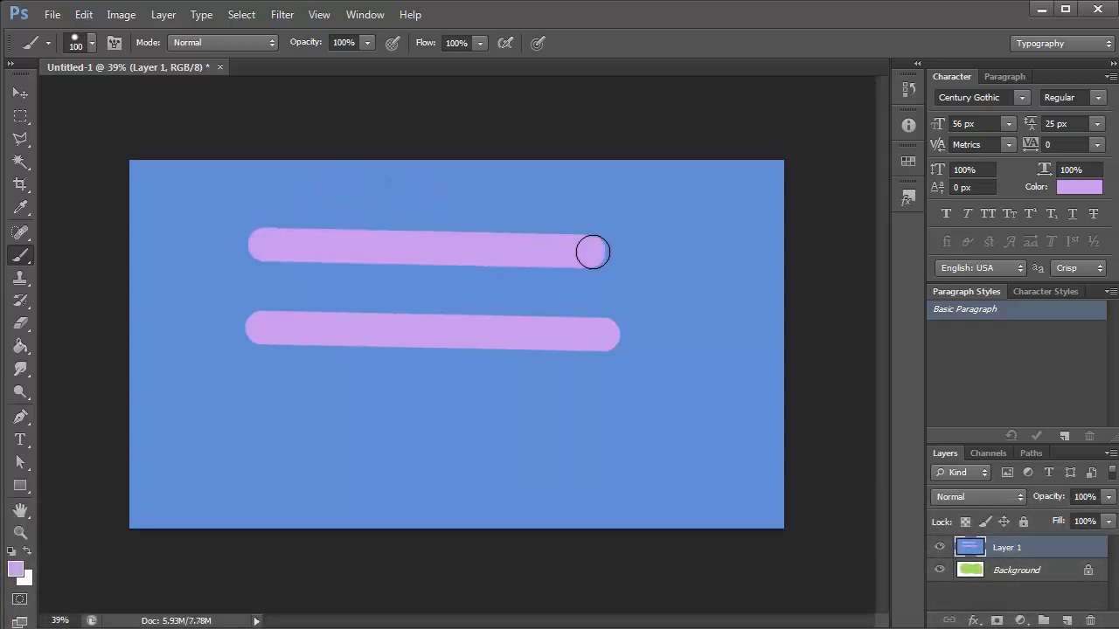
left_click(412, 174)
left_click(419, 422, "shift")
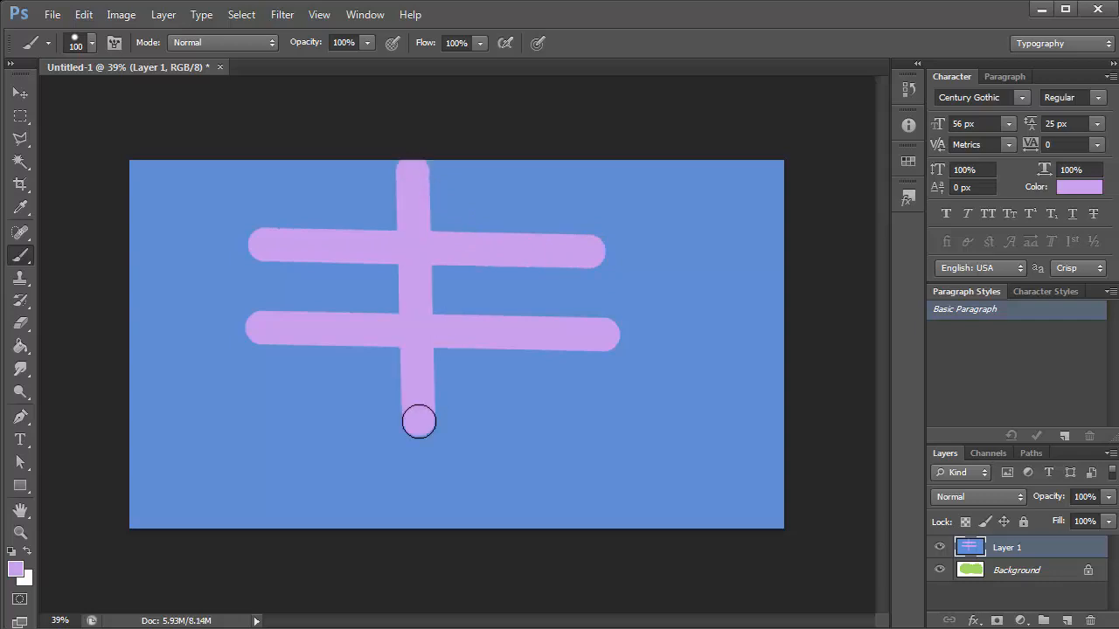
left_click(524, 182)
left_click(529, 434, "shift")
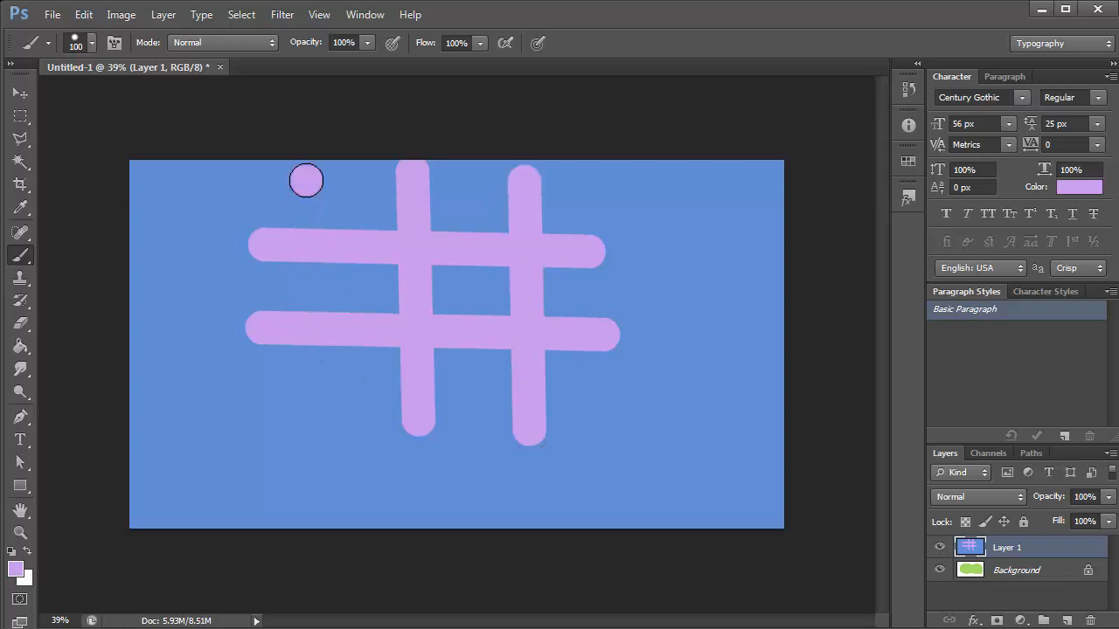
left_click(300, 402, "shift")
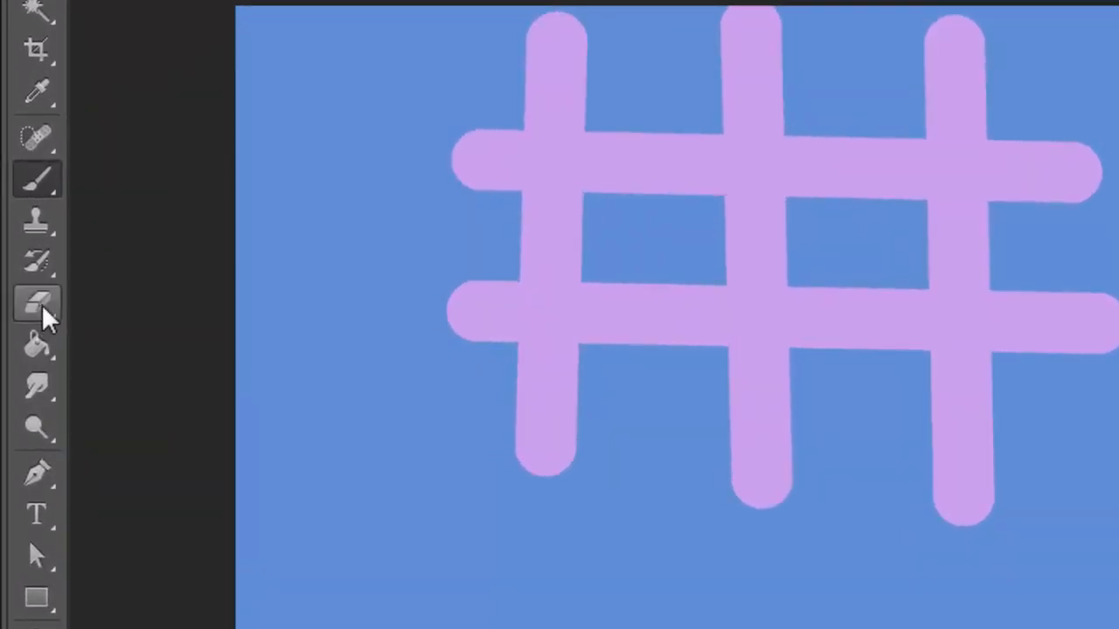
- Erase the paint across Layer 1 using the Eraser with a hard round tip of 197 px
left_click(42, 304)
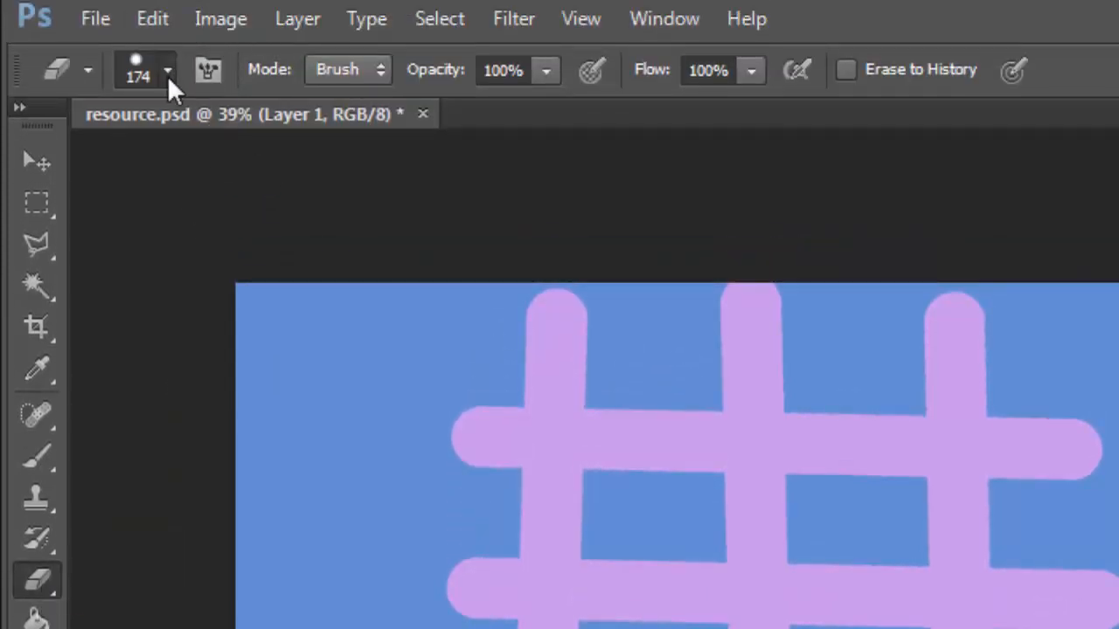
left_click(167, 75)
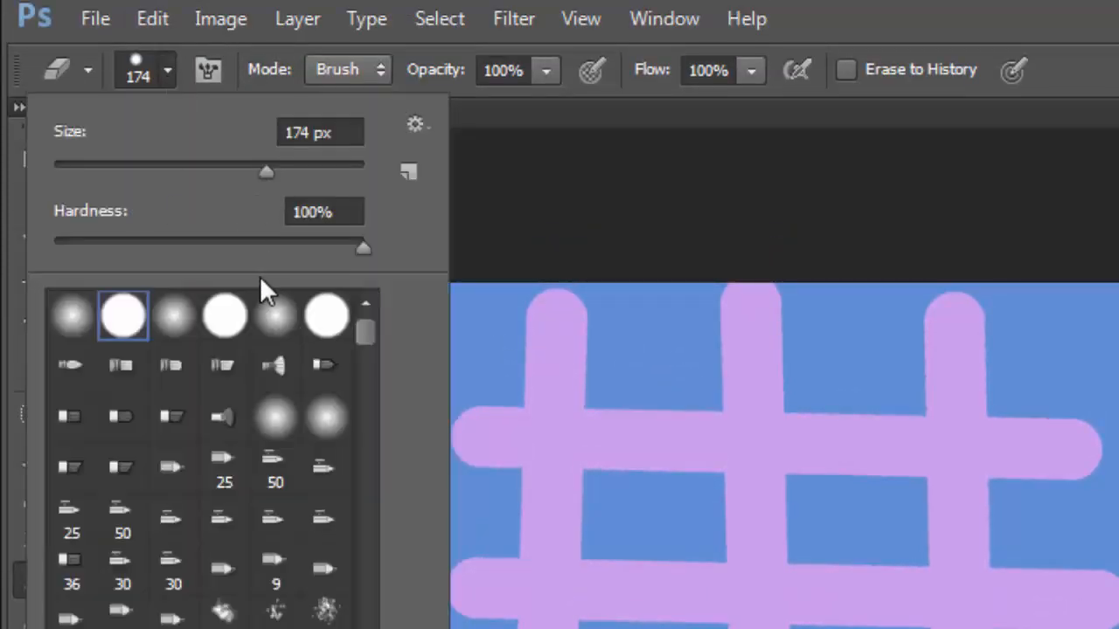
left_click(226, 320)
left_click(285, 175)
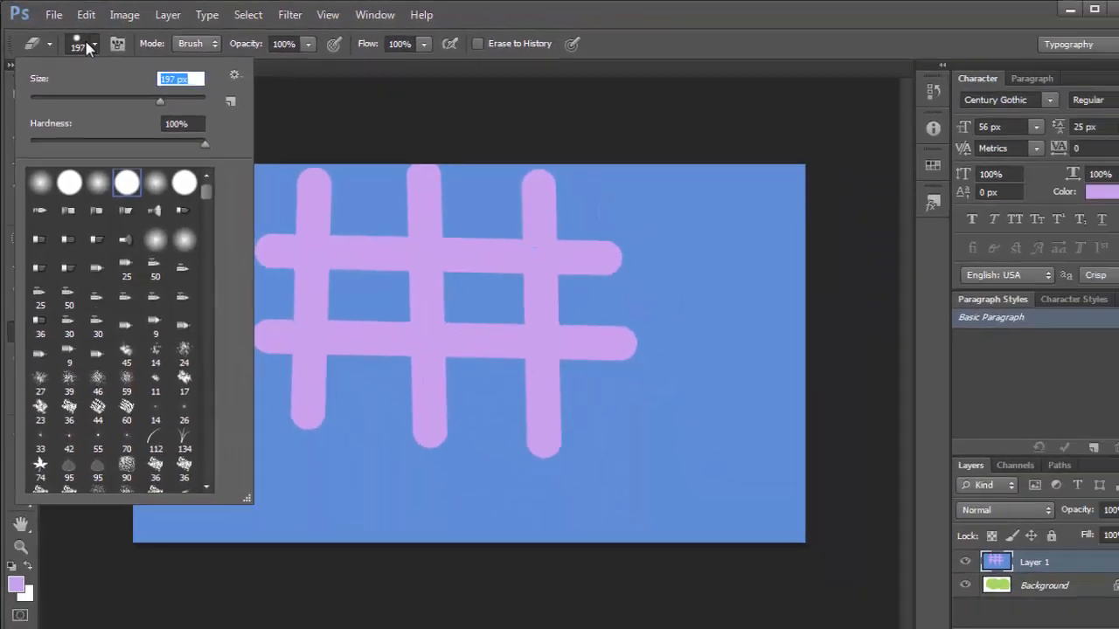
left_click(89, 44)
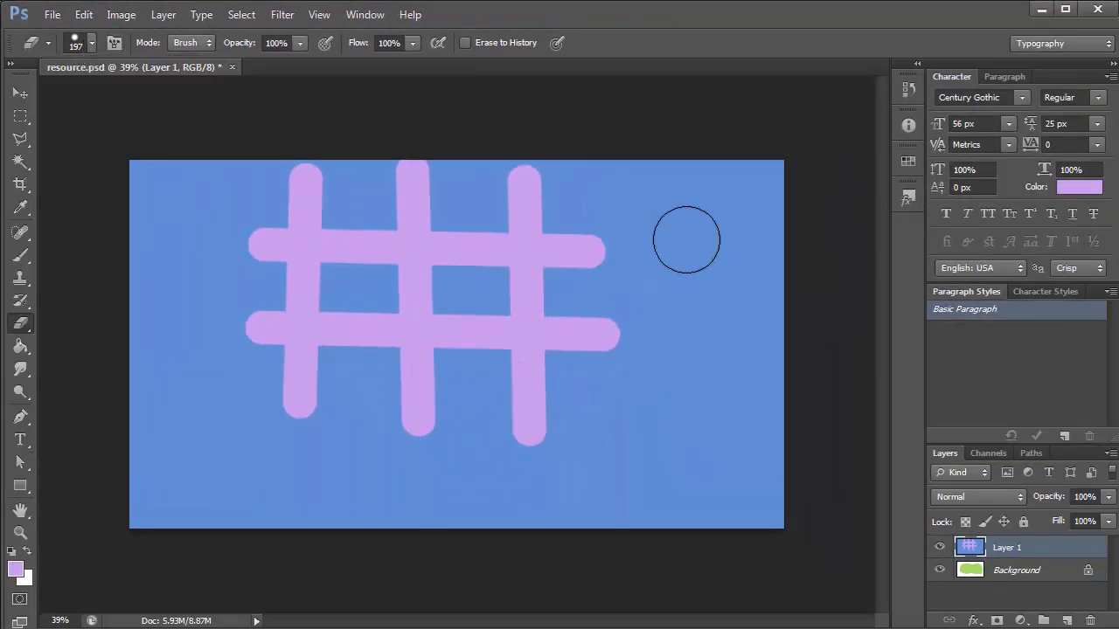
mouse_move(736, 224)
left_mouse_down()
mouse_move(764, 238)
mouse_move(718, 253)
mouse_move(658, 251)
mouse_move(664, 210)
mouse_move(730, 222)
mouse_move(761, 198)
mouse_move(680, 193)
mouse_move(506, 234)
mouse_move(612, 238)
mouse_move(628, 258)
mouse_move(475, 252)
mouse_move(391, 239)
mouse_move(616, 185)
mouse_move(246, 180)
mouse_move(456, 226)
mouse_move(246, 229)
mouse_move(370, 253)
mouse_move(200, 200)
mouse_move(134, 157)
mouse_move(263, 182)
mouse_move(140, 207)
mouse_move(146, 279)
mouse_move(358, 291)
mouse_move(155, 238)
mouse_move(375, 299)
mouse_move(571, 306)
mouse_move(778, 287)
mouse_move(440, 292)
mouse_move(744, 222)
mouse_move(795, 146)
mouse_move(645, 190)
mouse_move(530, 177)
mouse_move(741, 194)
mouse_move(777, 321)
mouse_move(640, 342)
mouse_move(280, 343)
mouse_move(160, 328)
mouse_move(159, 172)
left_mouse_up()
mouse_move(15, 287)
left_mouse_down()
mouse_move(300, 377)
mouse_move(806, 384)
mouse_move(668, 429)
mouse_move(117, 392)
mouse_move(161, 468)
mouse_move(607, 485)
mouse_move(813, 466)
mouse_move(473, 464)
mouse_move(165, 439)
mouse_move(125, 479)
mouse_move(160, 510)
mouse_move(647, 544)
mouse_move(776, 530)
left_mouse_up()
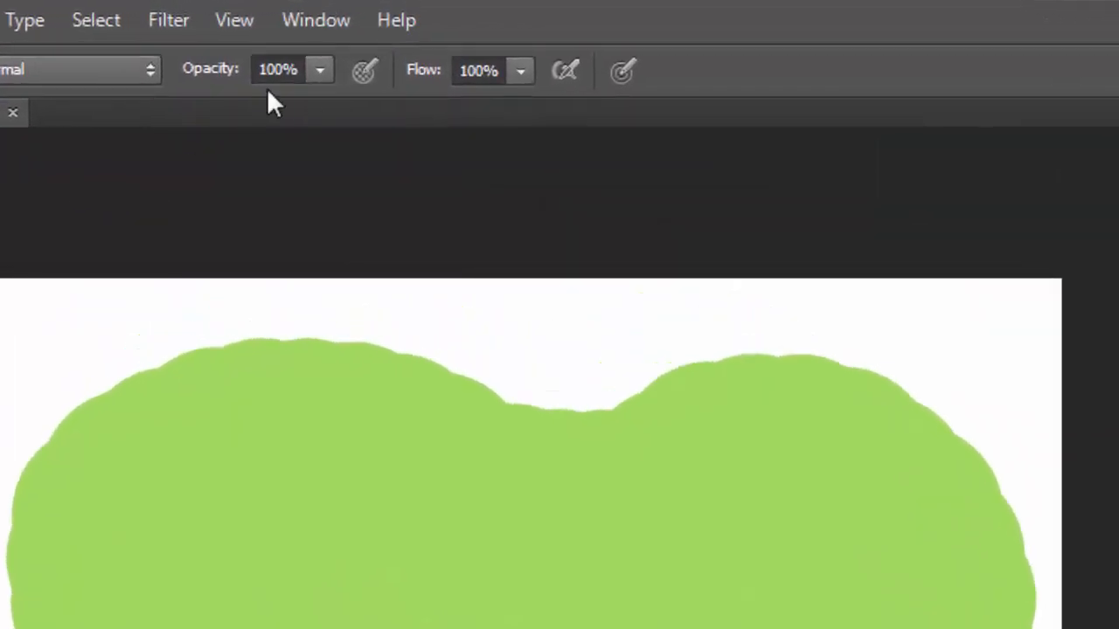
- Set the brush opacity to 58%
left_click(321, 71)
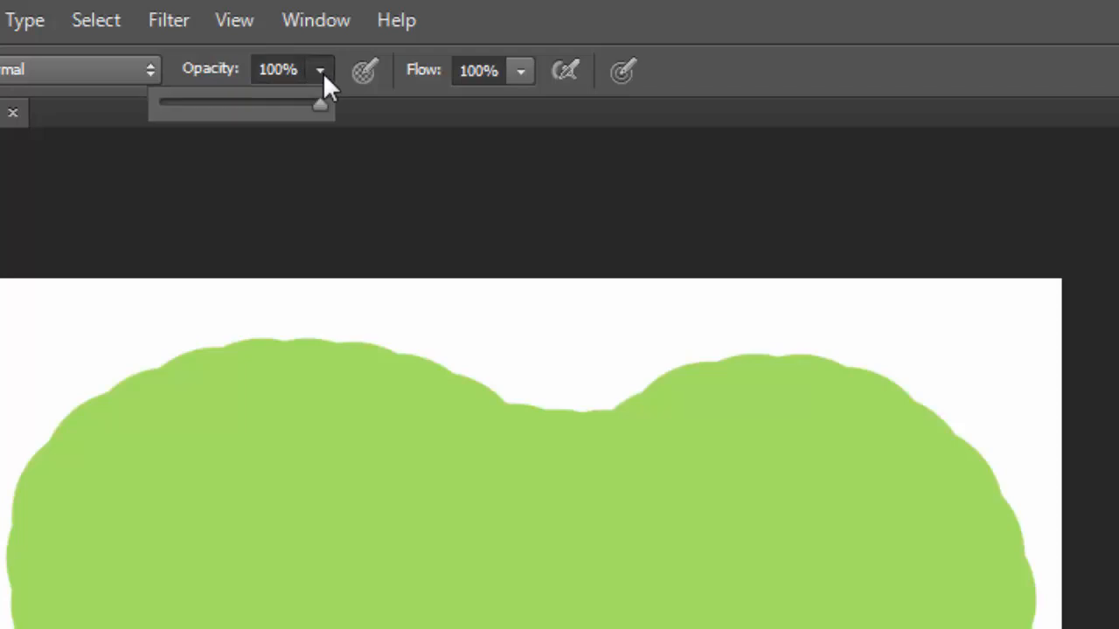
left_click_drag(269, 105, 253, 103)
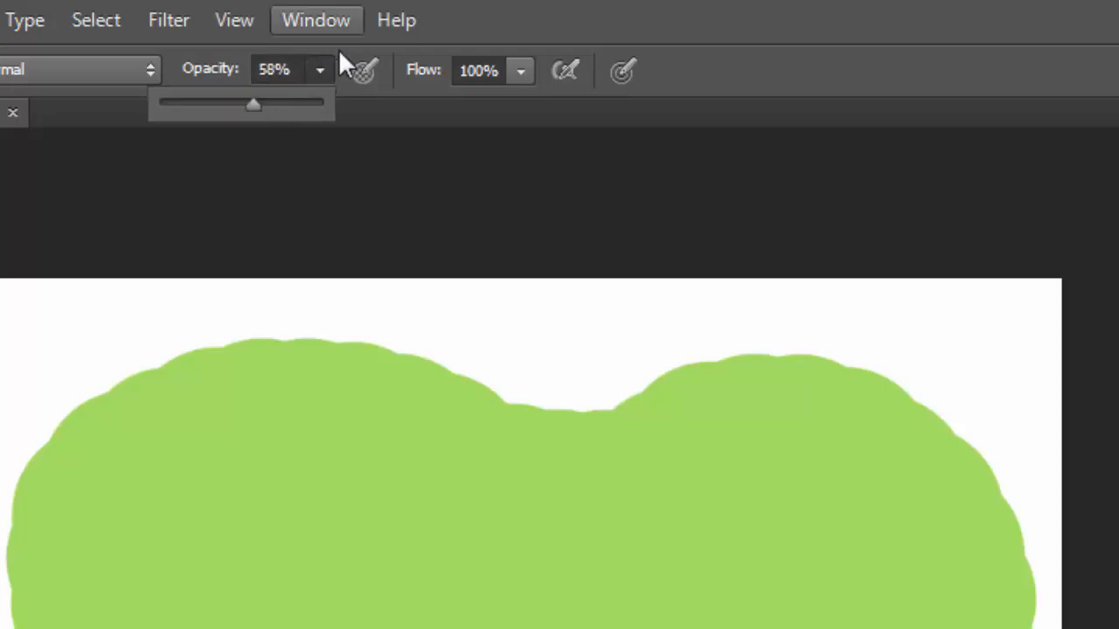
left_click(289, 314)
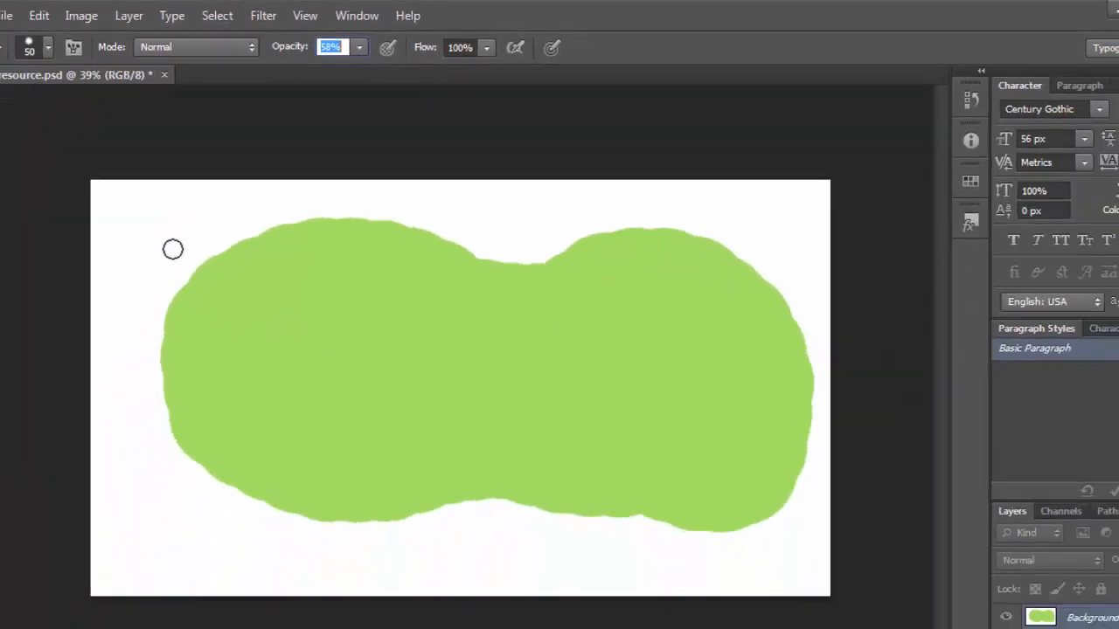
- Paint a wavy purple loop around the green area's edge and a second wavy stroke across its upper half with the 50 px brush
left_click_drag(17, 381, 175, 370)
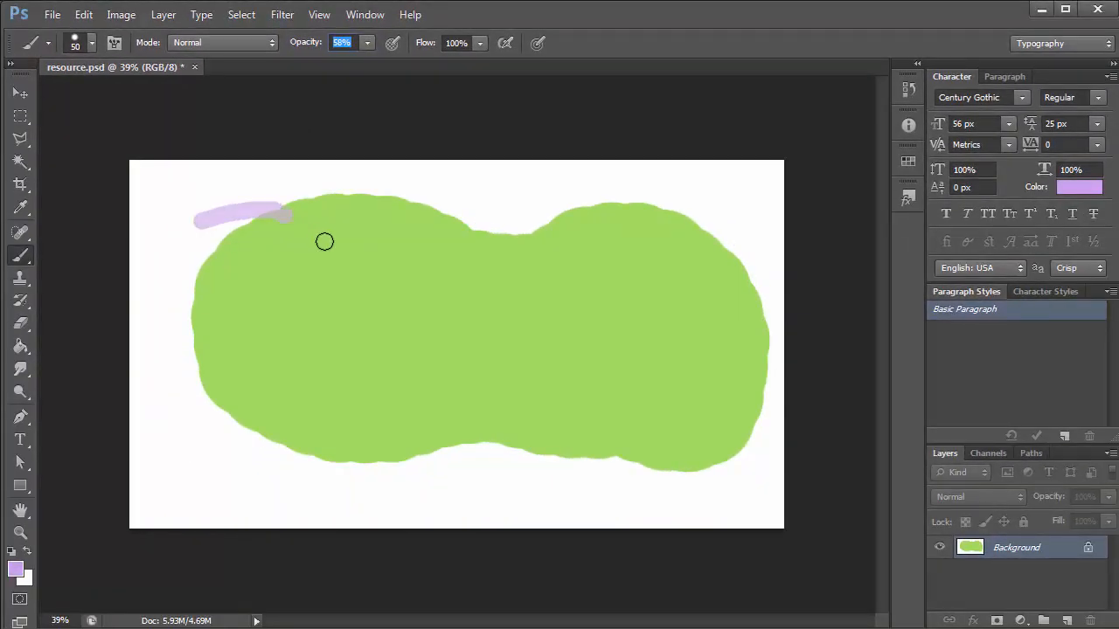
mouse_move(450, 235)
left_mouse_down()
mouse_move(490, 260)
mouse_move(545, 193)
left_mouse_up()
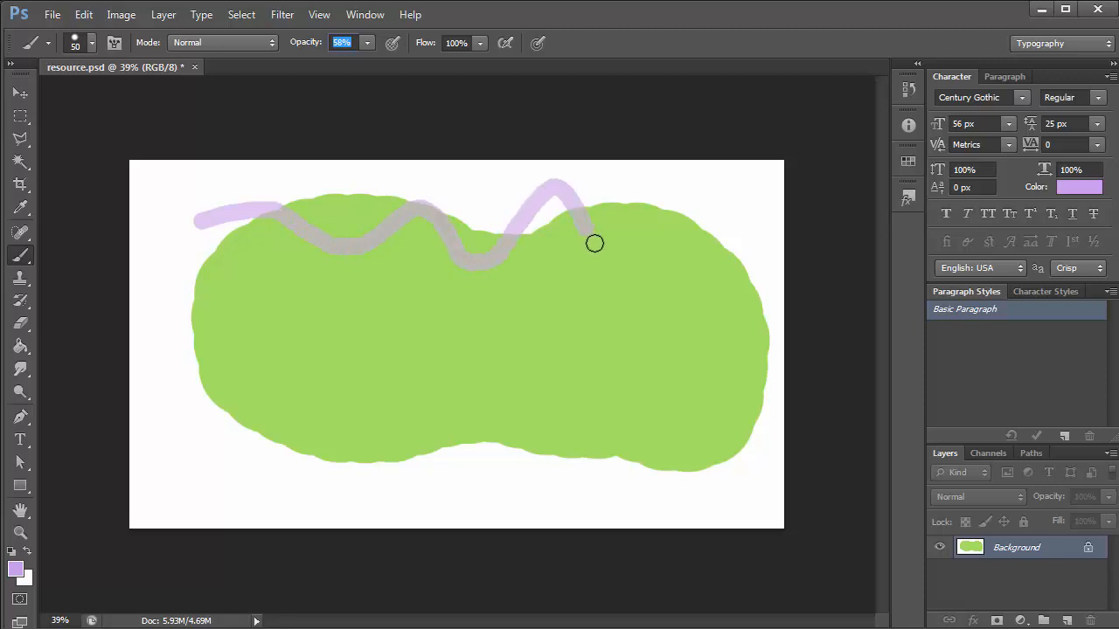
mouse_move(594, 243)
left_mouse_down()
mouse_move(668, 222)
mouse_move(732, 224)
mouse_move(720, 293)
left_mouse_up()
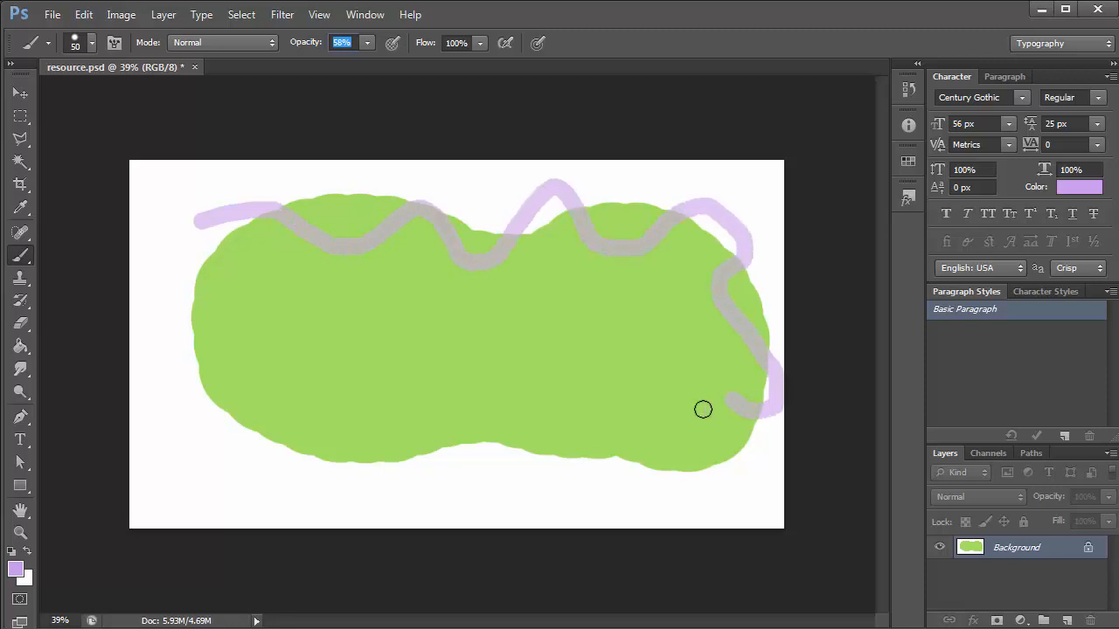
mouse_move(703, 409)
left_mouse_down()
mouse_move(676, 477)
mouse_move(631, 484)
mouse_move(592, 436)
mouse_move(545, 439)
left_mouse_up()
mouse_move(460, 450)
left_mouse_down()
mouse_move(335, 468)
mouse_move(291, 457)
mouse_move(287, 413)
left_mouse_up()
mouse_move(192, 353)
left_mouse_down()
mouse_move(224, 337)
mouse_move(211, 295)
left_mouse_up()
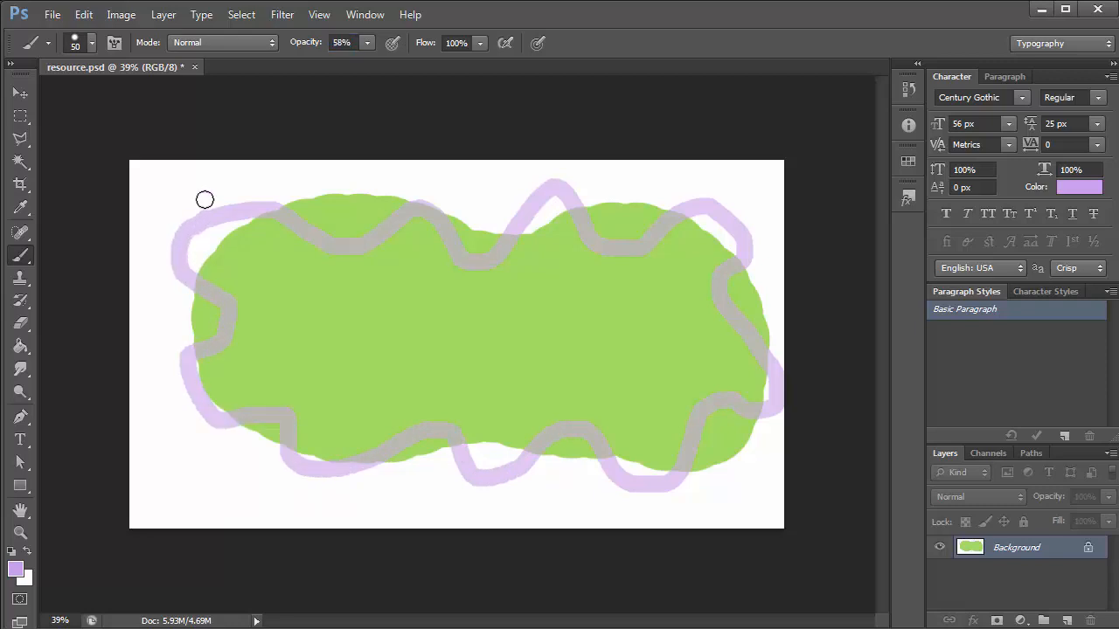
mouse_move(177, 179)
left_mouse_down()
mouse_move(312, 314)
mouse_move(428, 300)
mouse_move(484, 190)
mouse_move(505, 236)
left_mouse_up()
mouse_move(527, 283)
left_mouse_down()
mouse_move(609, 318)
mouse_move(758, 192)
left_mouse_up()
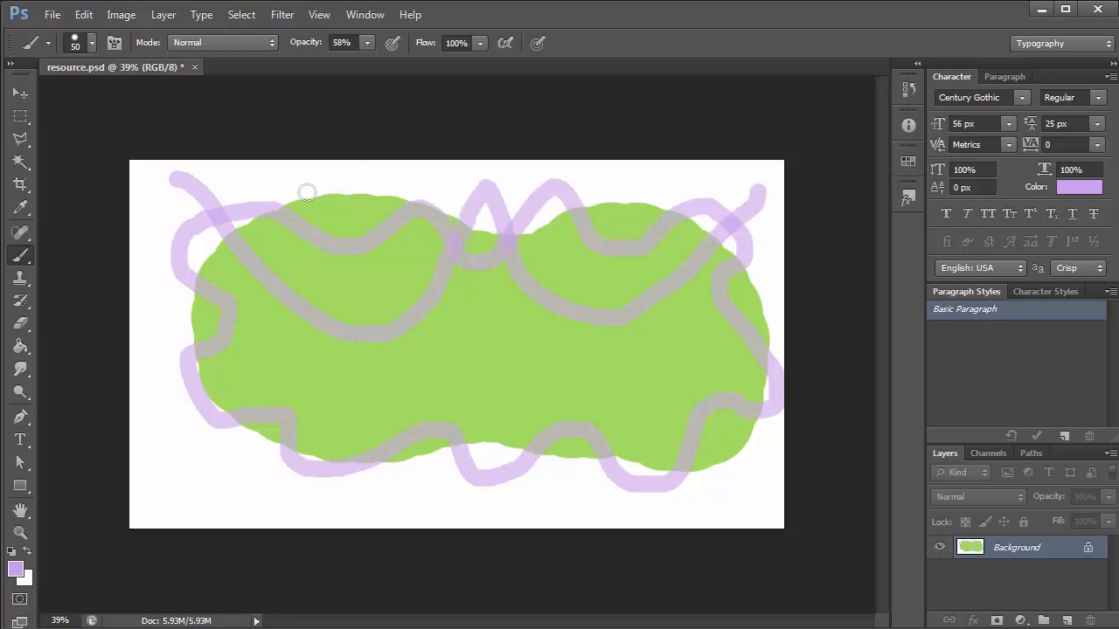
- Erase broad freehand strokes across the painted Background with the 197 px Eraser at 78%, 95% and 25% opacity
left_click(20, 322)
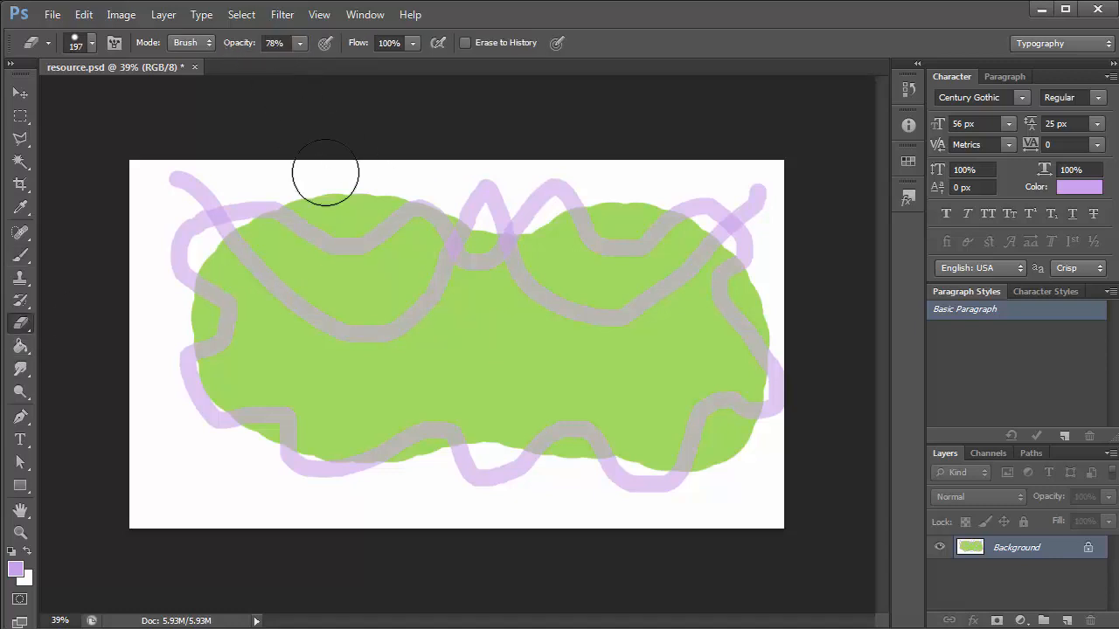
mouse_move(324, 178)
left_mouse_down()
mouse_move(422, 375)
mouse_move(470, 440)
mouse_move(575, 447)
mouse_move(651, 256)
mouse_move(585, 253)
mouse_move(472, 379)
mouse_move(227, 429)
mouse_move(254, 328)
left_mouse_up()
left_click_drag(371, 319, 378, 320)
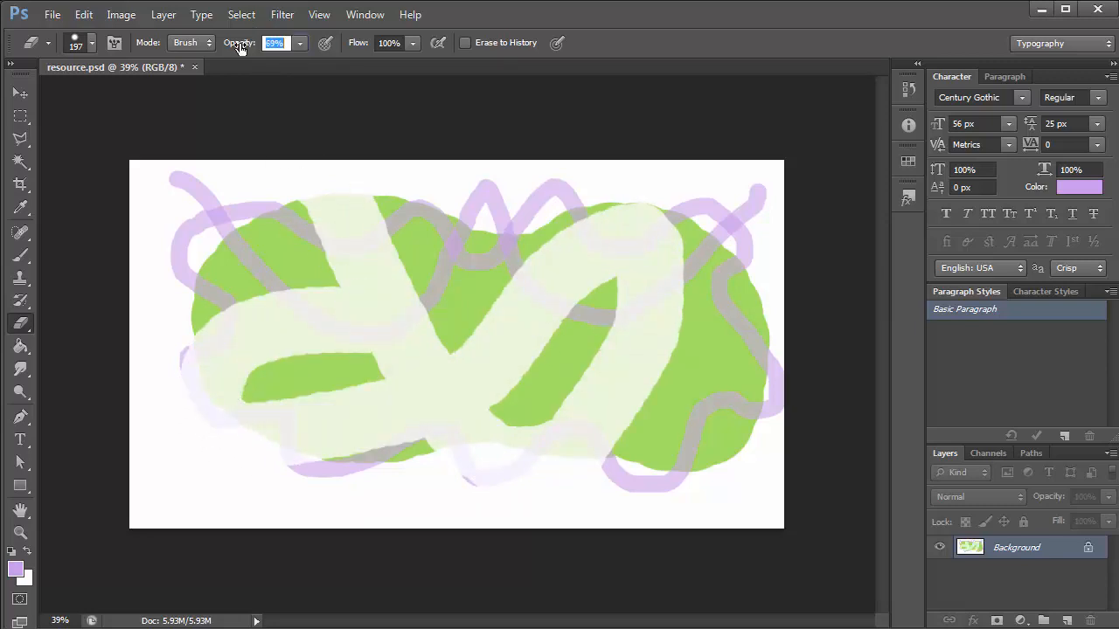
mouse_move(472, 181)
left_mouse_down()
mouse_move(533, 330)
mouse_move(579, 392)
mouse_move(709, 447)
left_mouse_up()
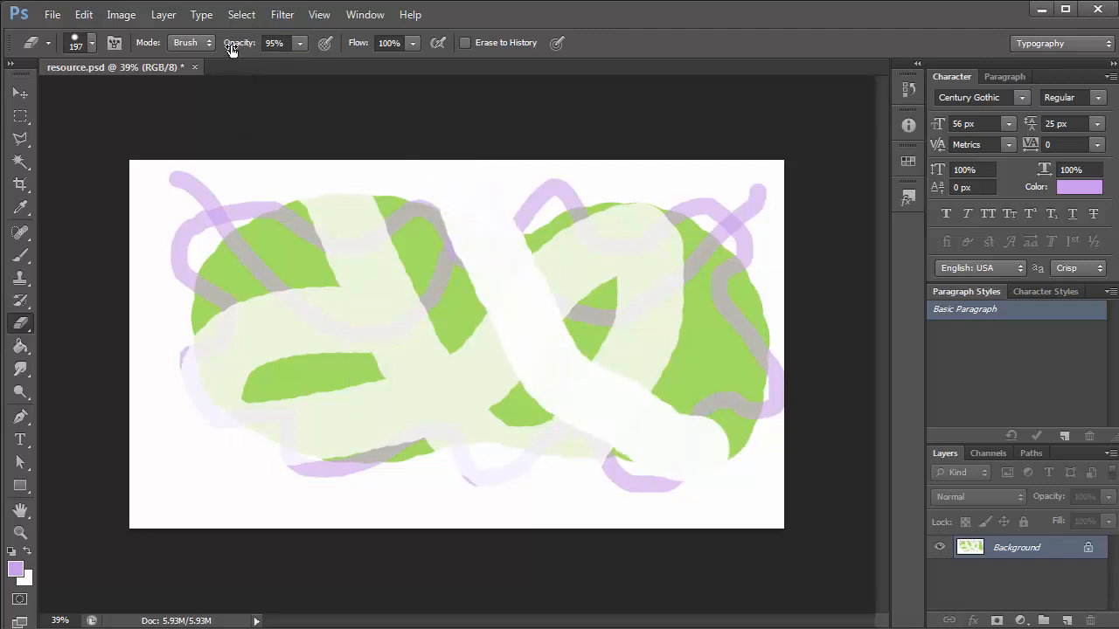
mouse_move(200, 230)
left_mouse_down()
mouse_move(479, 428)
mouse_move(617, 403)
mouse_move(735, 360)
mouse_move(746, 253)
mouse_move(777, 187)
mouse_move(443, 511)
mouse_move(183, 296)
left_mouse_up()
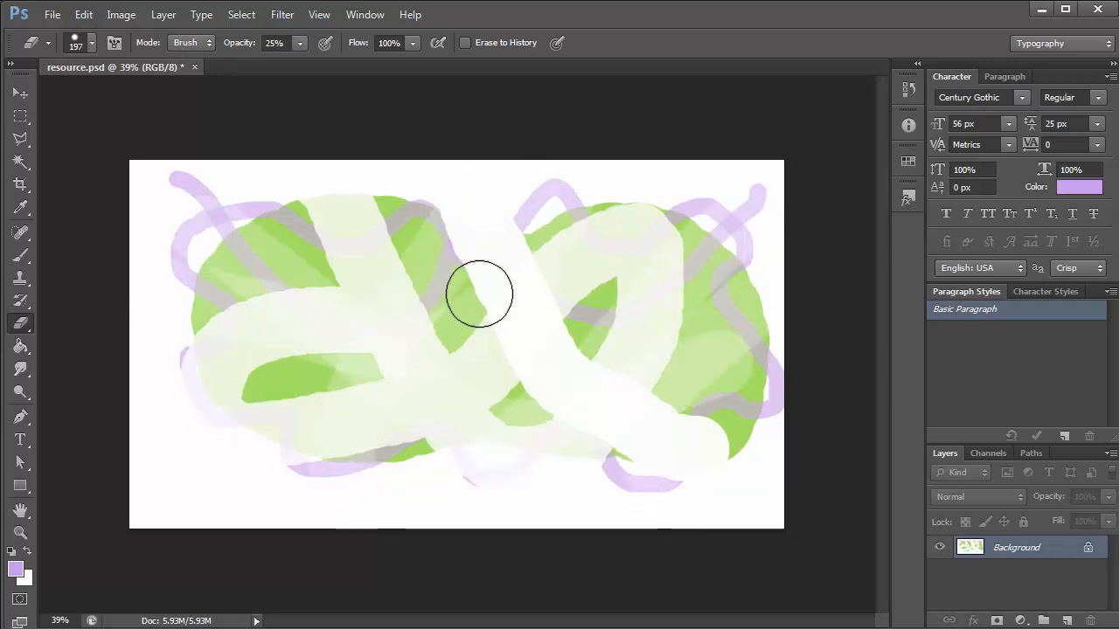
- Set the Eraser's flow to 64% and erase lightly across the green area at 25% opacity
type("64")
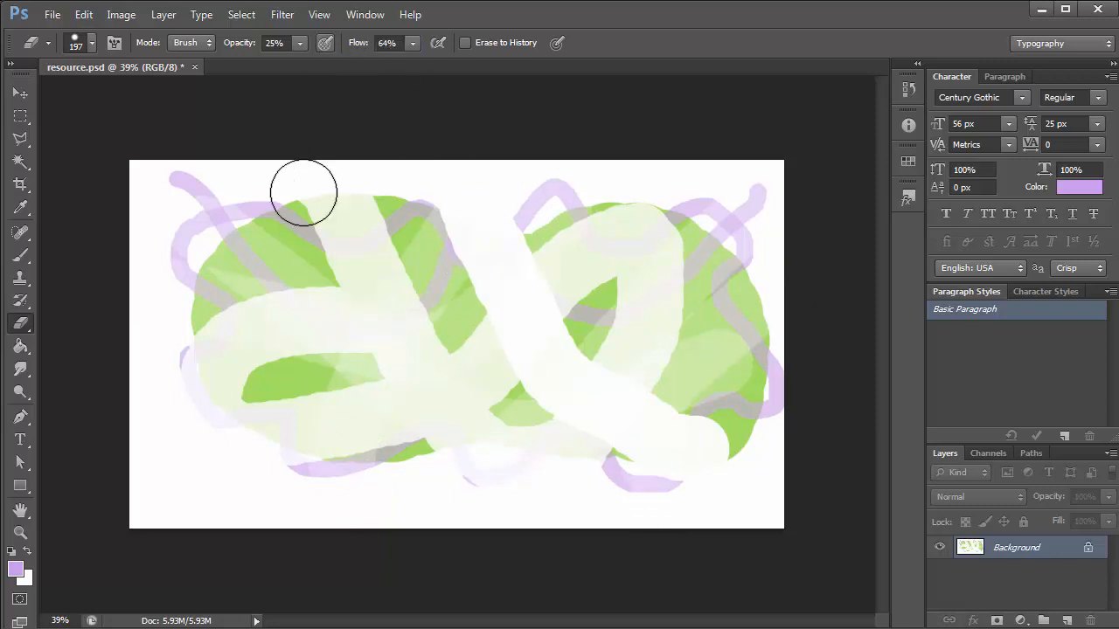
mouse_move(228, 421)
left_mouse_down()
mouse_move(403, 327)
mouse_move(511, 243)
mouse_move(500, 201)
mouse_move(645, 409)
mouse_move(687, 447)
mouse_move(709, 382)
left_mouse_up()
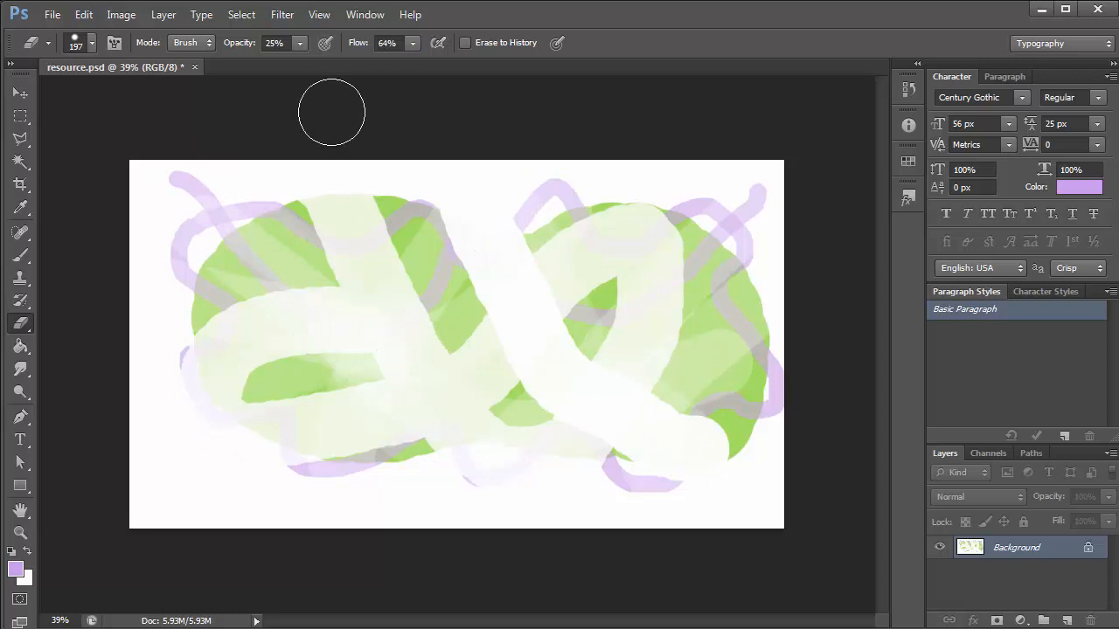
- Set the Brush flow to 45% and paint overlapping purple freehand curves across the whole canvas with the 50 px tip at 58% opacity
left_click(21, 255)
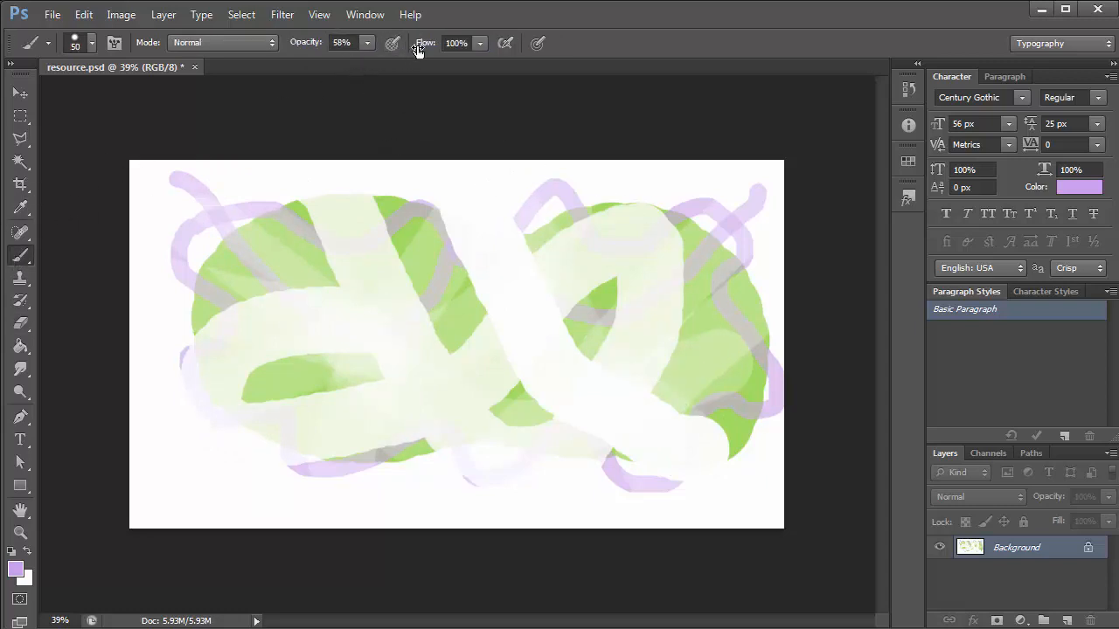
left_click_drag(417, 50, 377, 50)
mouse_move(377, 178)
left_mouse_down()
mouse_move(466, 374)
mouse_move(534, 474)
mouse_move(645, 478)
mouse_move(719, 283)
left_mouse_up()
mouse_move(746, 239)
left_mouse_down()
mouse_move(596, 343)
mouse_move(325, 457)
mouse_move(257, 455)
mouse_move(203, 333)
mouse_move(278, 225)
mouse_move(349, 202)
mouse_move(407, 141)
mouse_move(391, 177)
mouse_move(370, 183)
mouse_move(274, 160)
left_mouse_up()
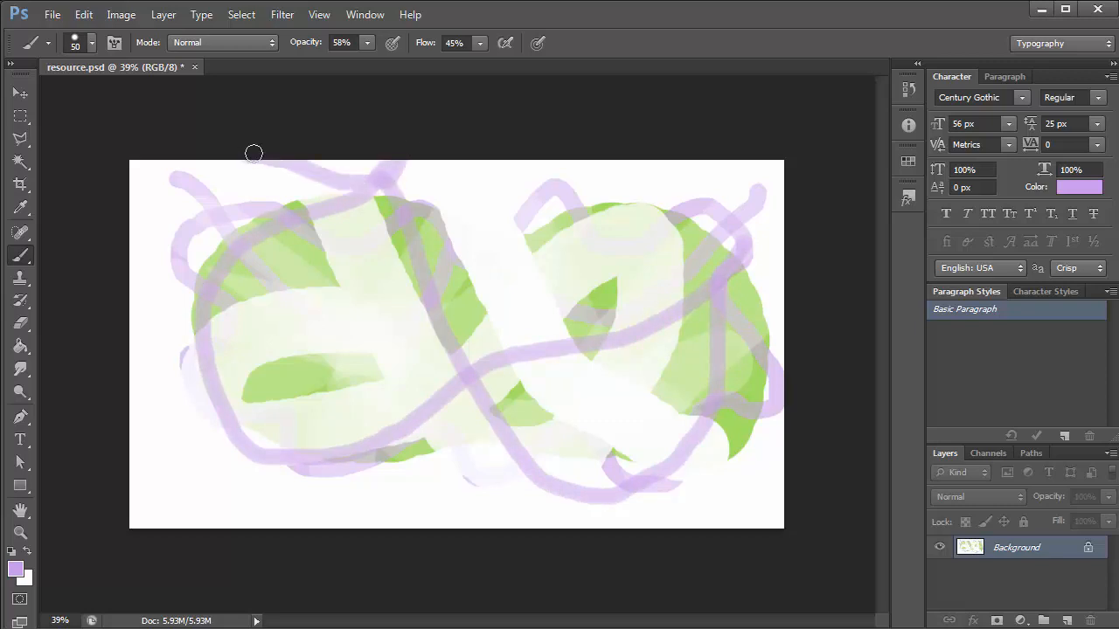
left_click_drag(516, 161, 888, 289)
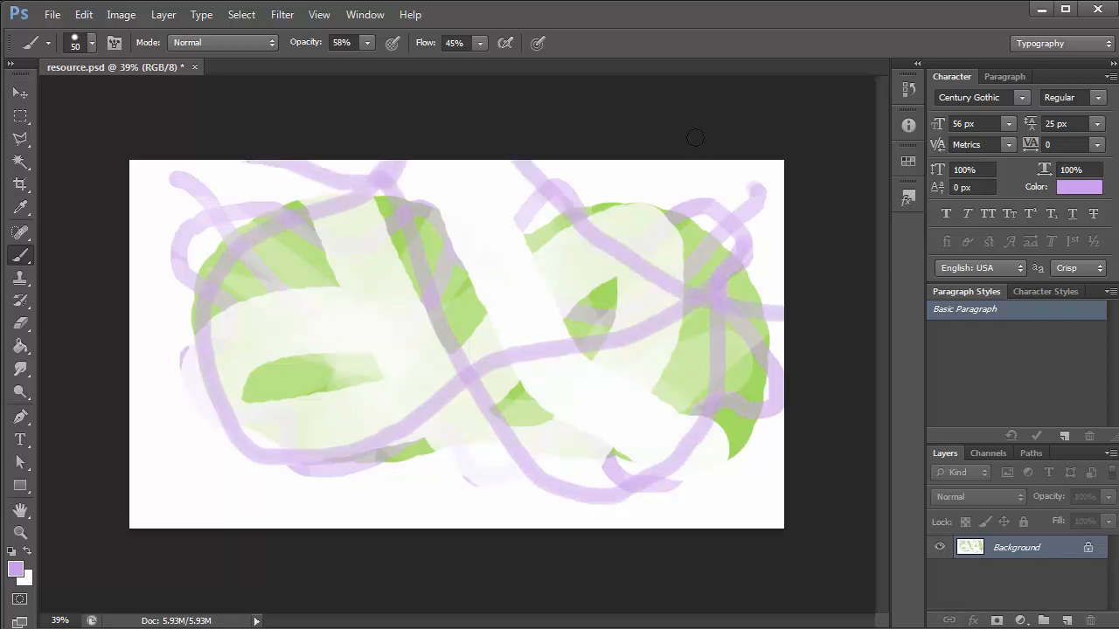
mouse_move(695, 137)
left_mouse_down()
mouse_move(699, 181)
mouse_move(782, 298)
mouse_move(803, 298)
mouse_move(668, 349)
left_mouse_up()
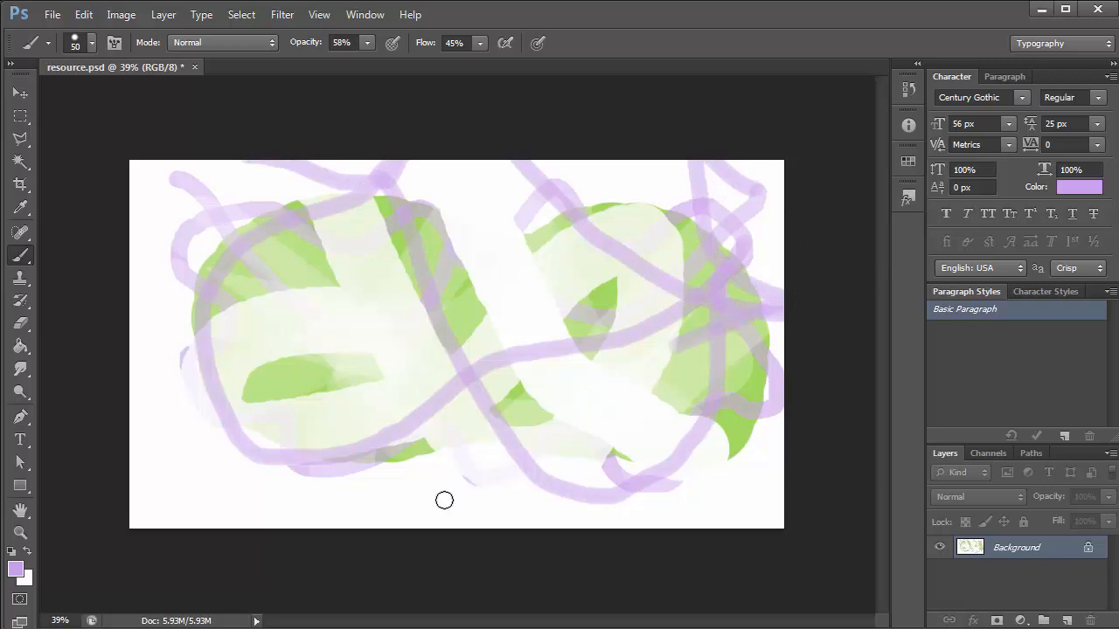
mouse_move(444, 500)
left_mouse_down()
mouse_move(292, 489)
mouse_move(126, 371)
mouse_move(155, 509)
mouse_move(130, 241)
mouse_move(160, 146)
left_mouse_up()
mouse_move(174, 194)
left_mouse_down()
mouse_move(186, 288)
mouse_move(280, 529)
mouse_move(267, 485)
mouse_move(257, 98)
mouse_move(390, 240)
mouse_move(457, 503)
mouse_move(350, 362)
mouse_move(494, 116)
left_mouse_up()
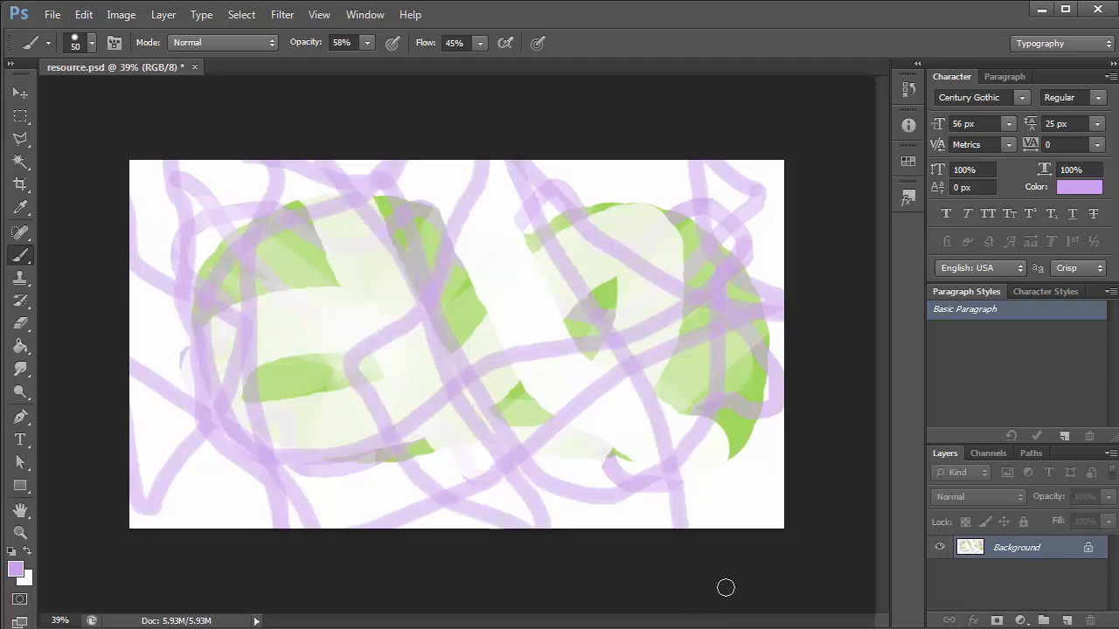